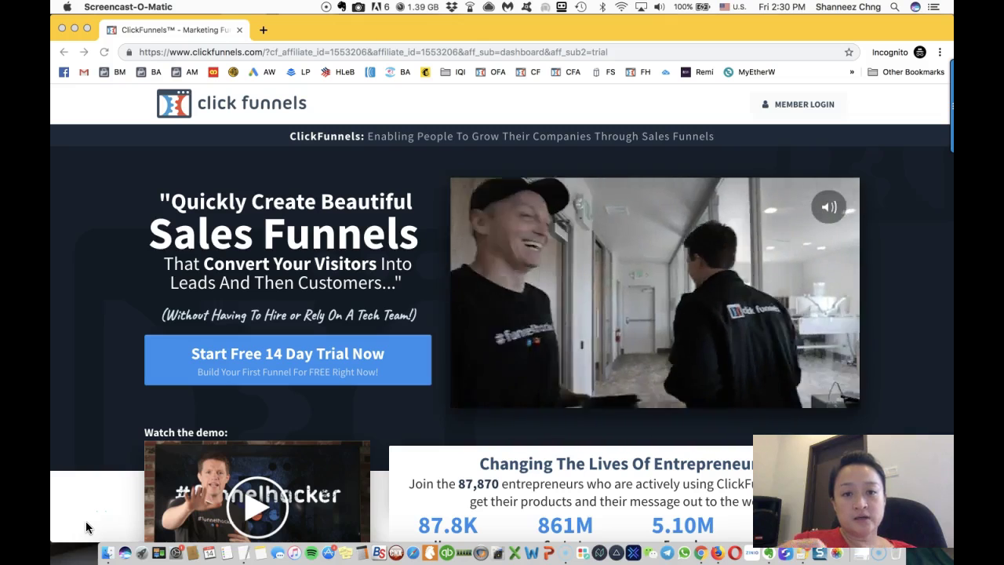
- Go to Member Login and autofill the saved email and password
{"action": "left_click", "coordinate": [796, 110]}
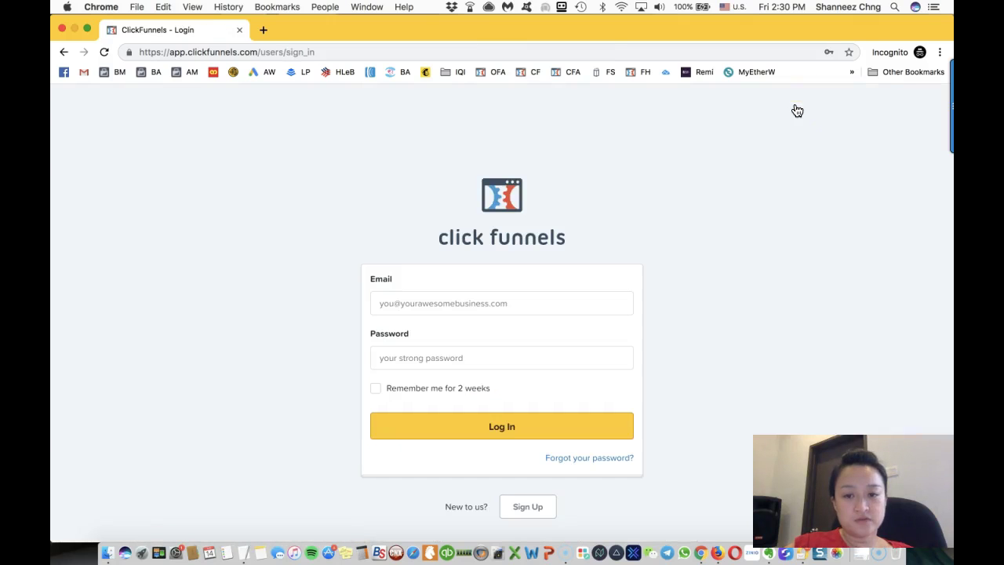
{"action": "left_click", "coordinate": [448, 305]}
{"action": "left_click", "coordinate": [449, 333]}
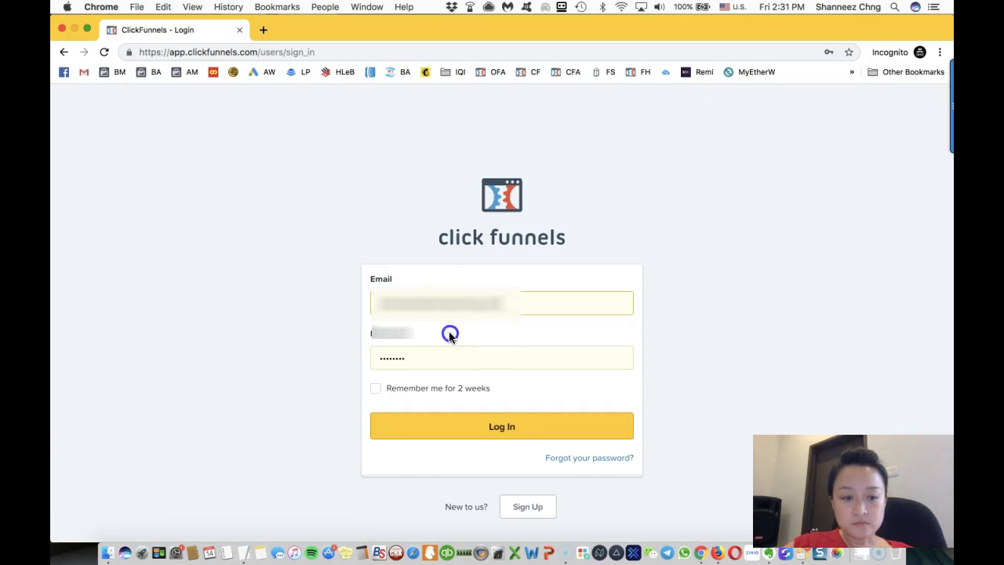
- Log in, then look over the top navigation menus and scroll the dashboard
{"action": "left_click", "coordinate": [500, 428]}
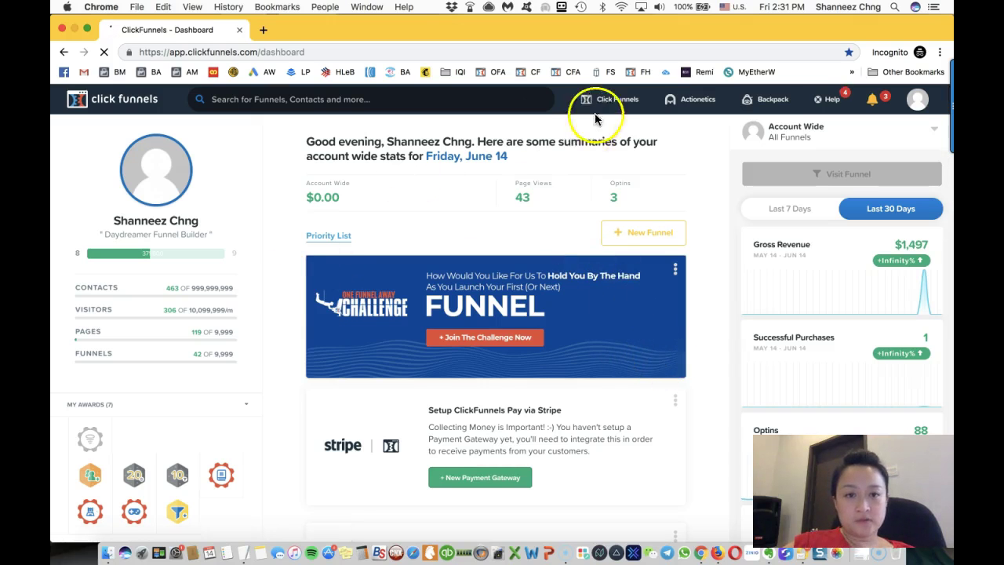
{"action": "mouse_move", "coordinate": [696, 102]}
{"action": "mouse_move", "coordinate": [749, 102]}
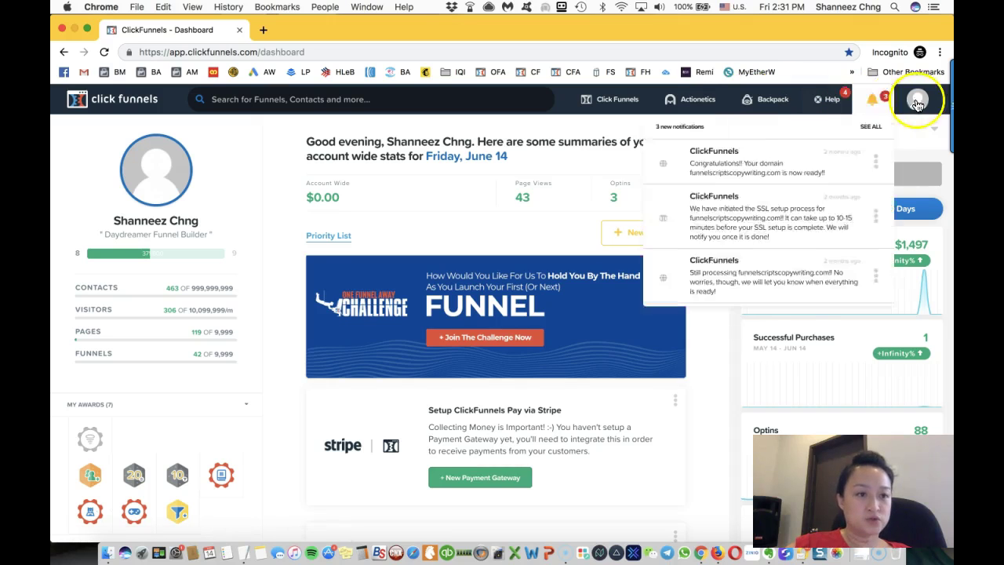
{"action": "mouse_move", "coordinate": [921, 104]}
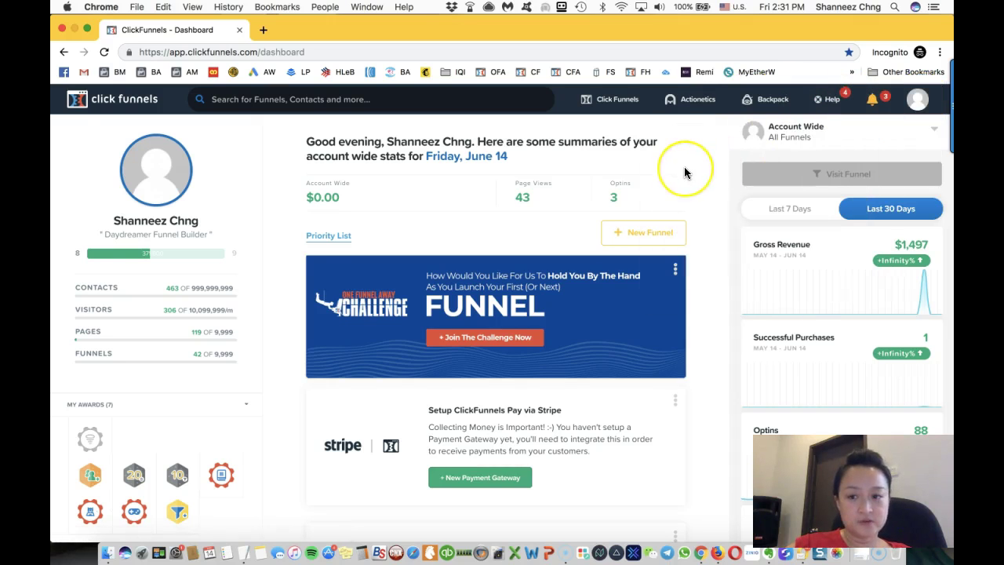
{"action": "scroll", "coordinate": [683, 170], "scroll_direction": "down", "scroll_amount": 3}
{"action": "scroll", "coordinate": [684, 172], "scroll_direction": "down", "scroll_amount": 5}
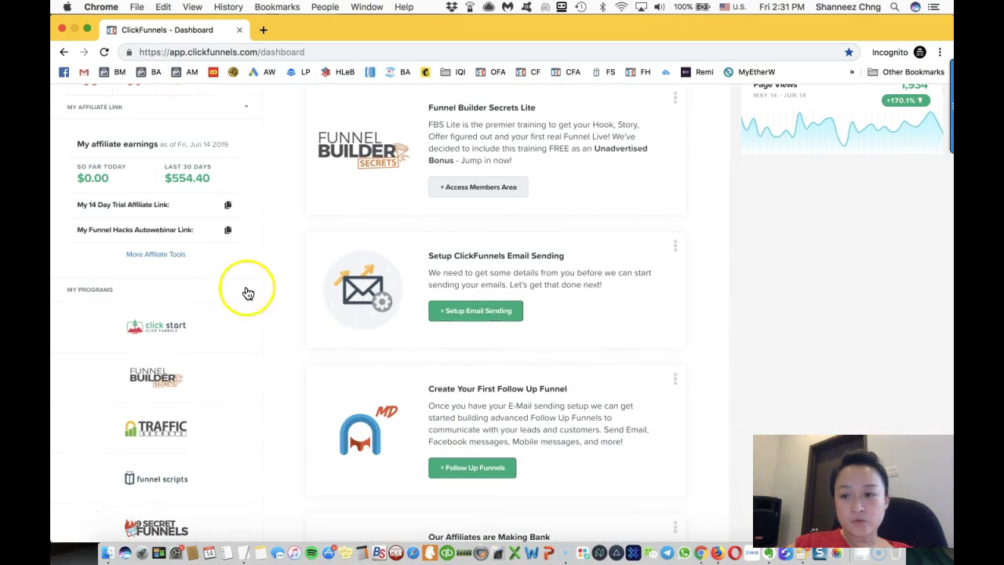
- Toggle the My Account Package and My Programs sections and review the usage stats
{"action": "left_click", "coordinate": [246, 291]}
{"action": "left_click", "coordinate": [246, 314]}
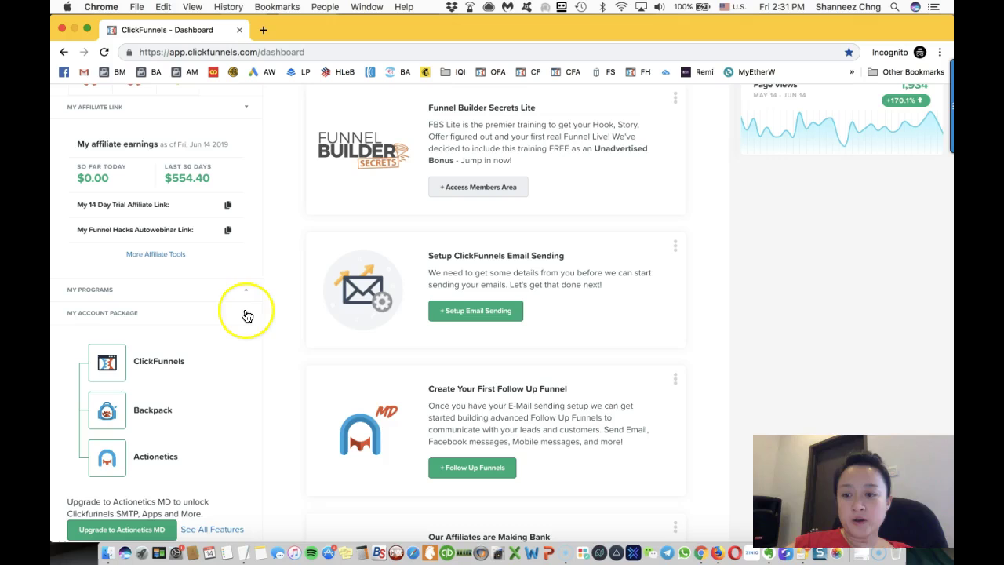
{"action": "left_click", "coordinate": [245, 296]}
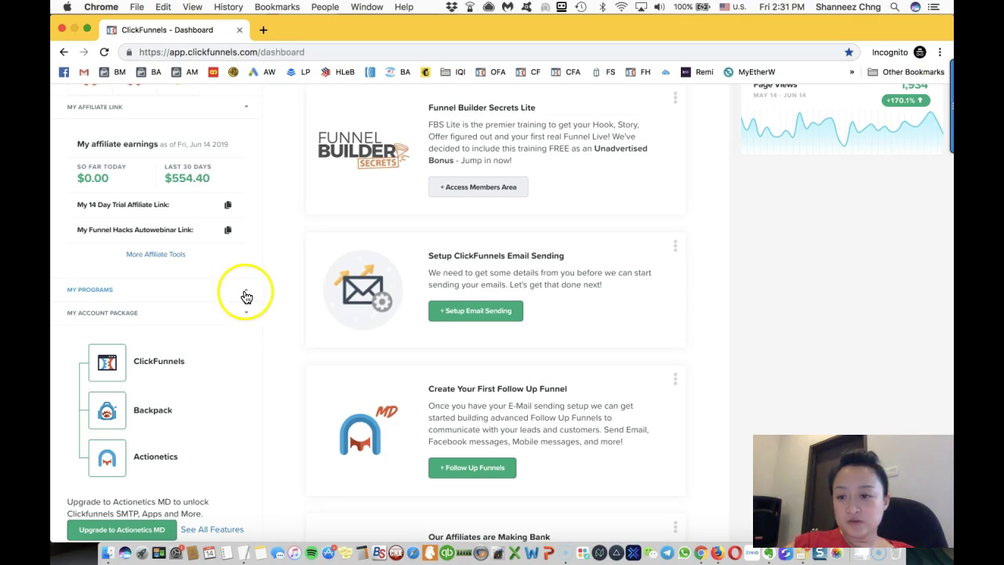
{"action": "left_click", "coordinate": [244, 292]}
{"action": "left_click", "coordinate": [244, 291]}
{"action": "scroll", "coordinate": [264, 383], "scroll_direction": "down", "scroll_amount": 1}
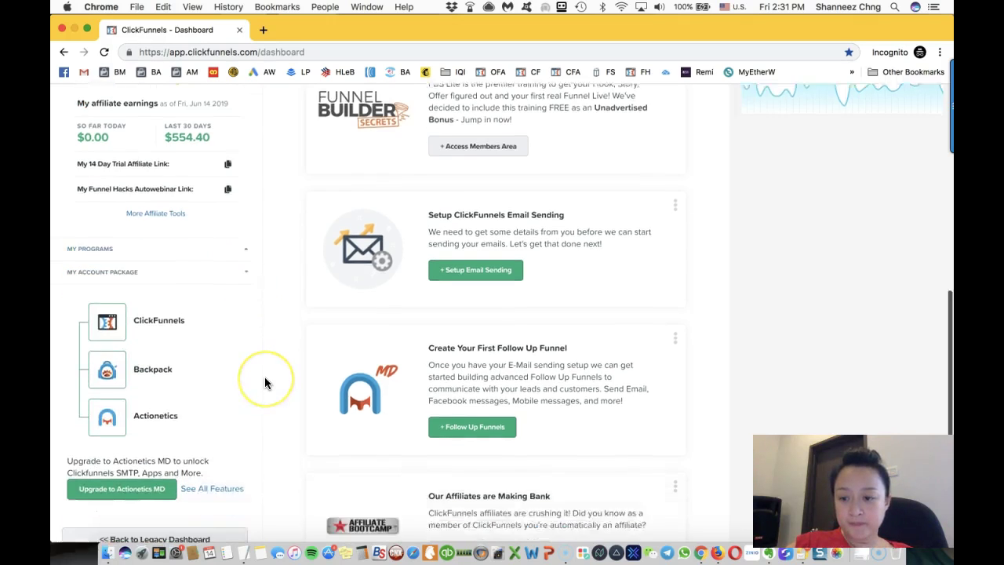
{"action": "scroll", "coordinate": [264, 382], "scroll_direction": "down", "scroll_amount": 2}
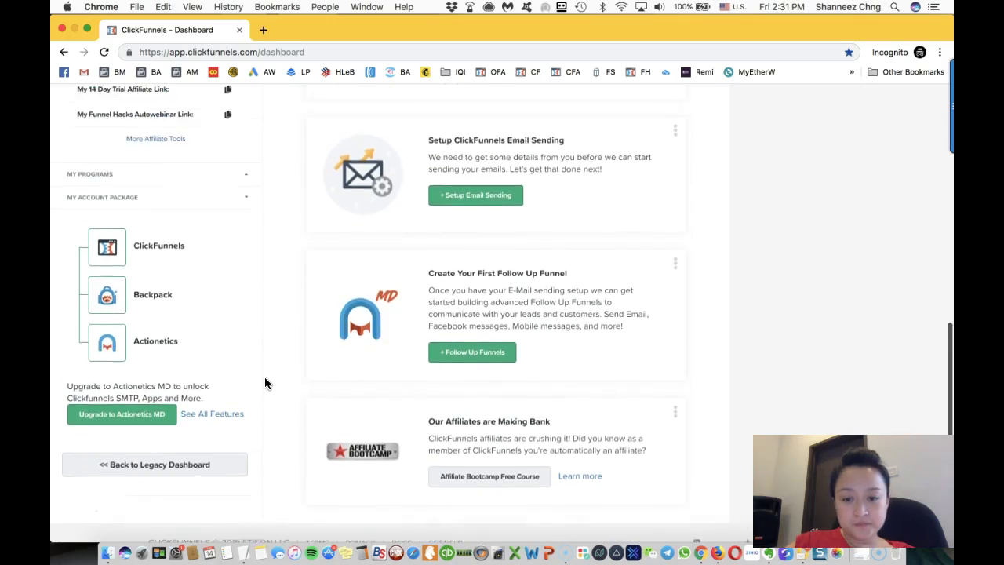
{"action": "scroll", "coordinate": [264, 383], "scroll_direction": "up", "scroll_amount": 10}
{"action": "left_click", "coordinate": [275, 275]}
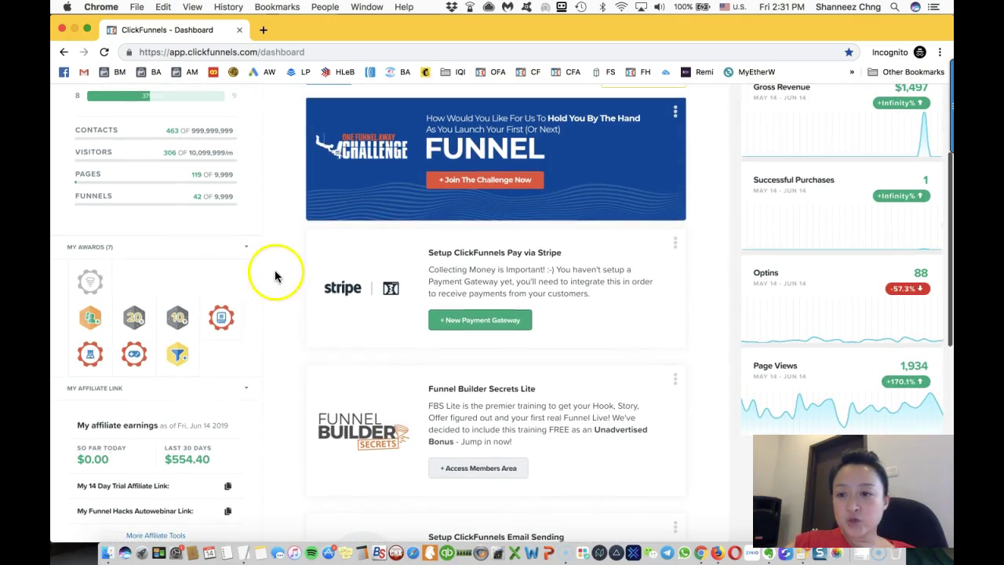
{"action": "left_click", "coordinate": [133, 357]}
{"action": "left_click", "coordinate": [91, 357]}
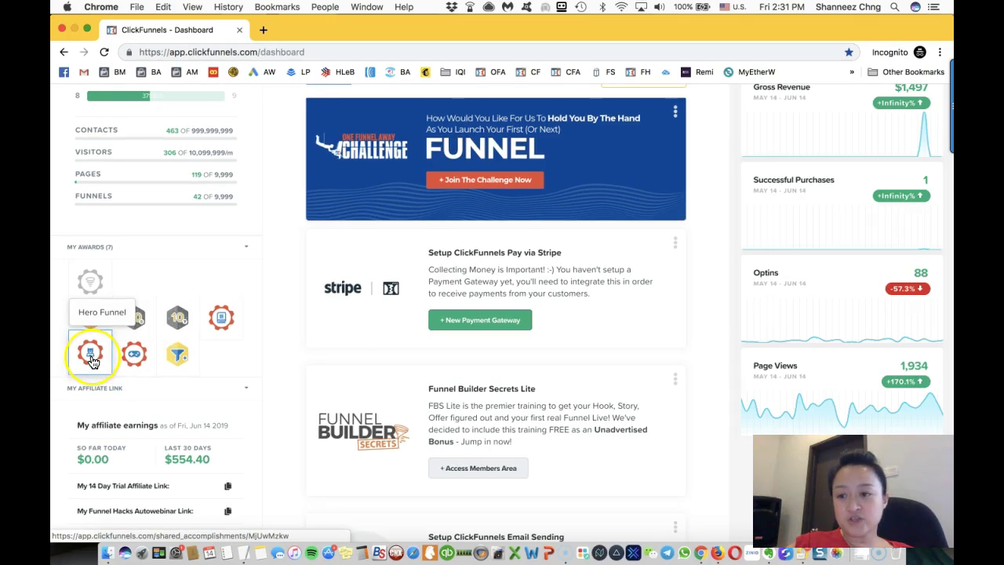
{"action": "left_click", "coordinate": [223, 323]}
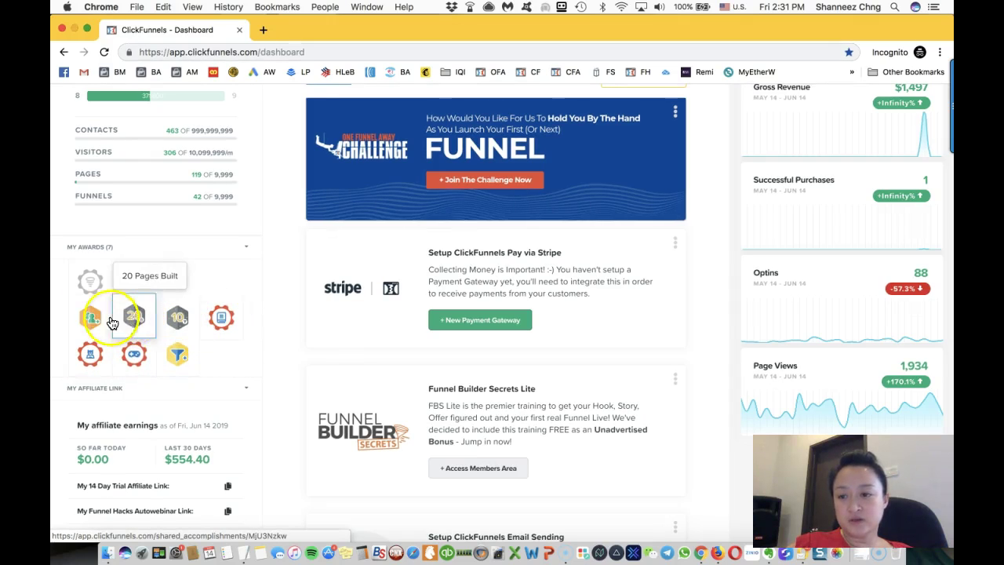
{"action": "left_click", "coordinate": [89, 290]}
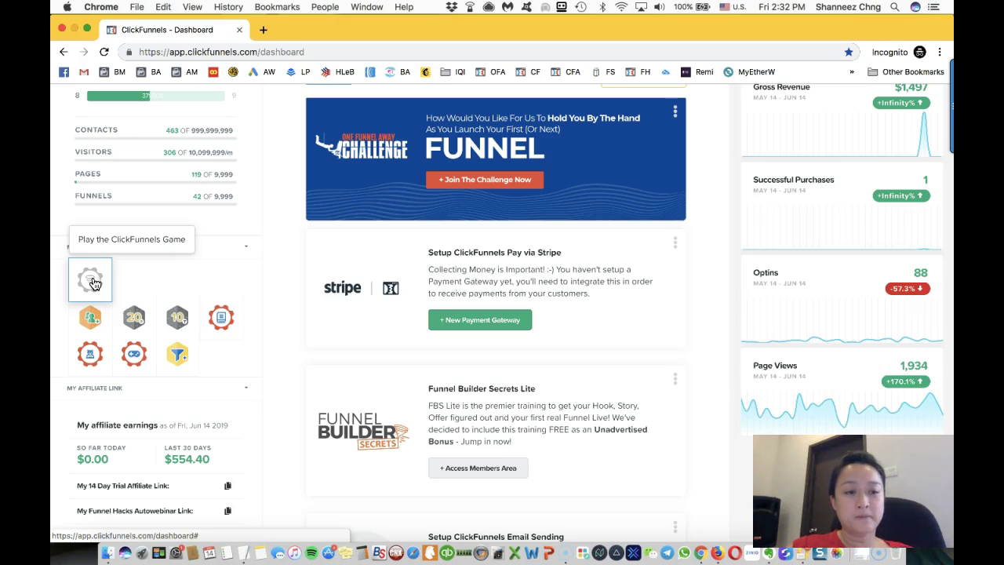
{"action": "scroll", "coordinate": [93, 283], "scroll_direction": "up", "scroll_amount": 5}
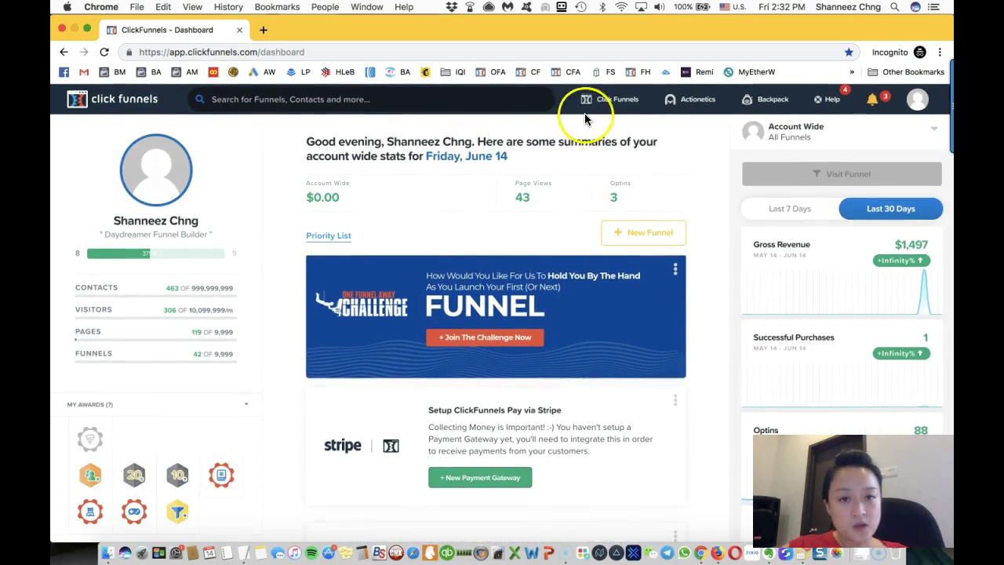
- Reveal the Click Funnels dropdown with Funnels, Contacts, Sales, Funnel Marketplace and Build Funnel
{"action": "mouse_move", "coordinate": [593, 107]}
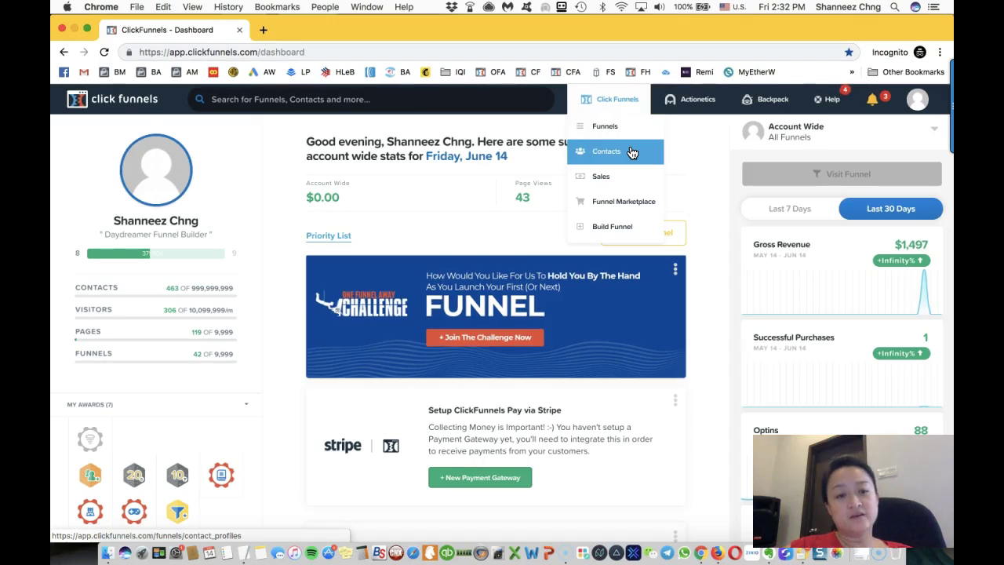
{"action": "left_click", "coordinate": [609, 202]}
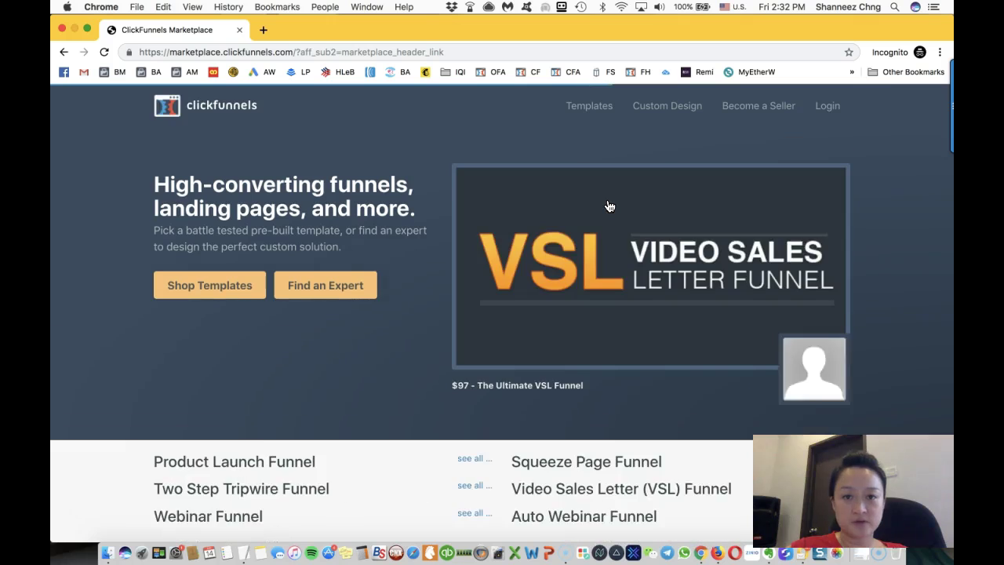
{"action": "scroll", "coordinate": [609, 206], "scroll_direction": "down", "scroll_amount": 5}
{"action": "scroll", "coordinate": [609, 206], "scroll_direction": "down", "scroll_amount": 6}
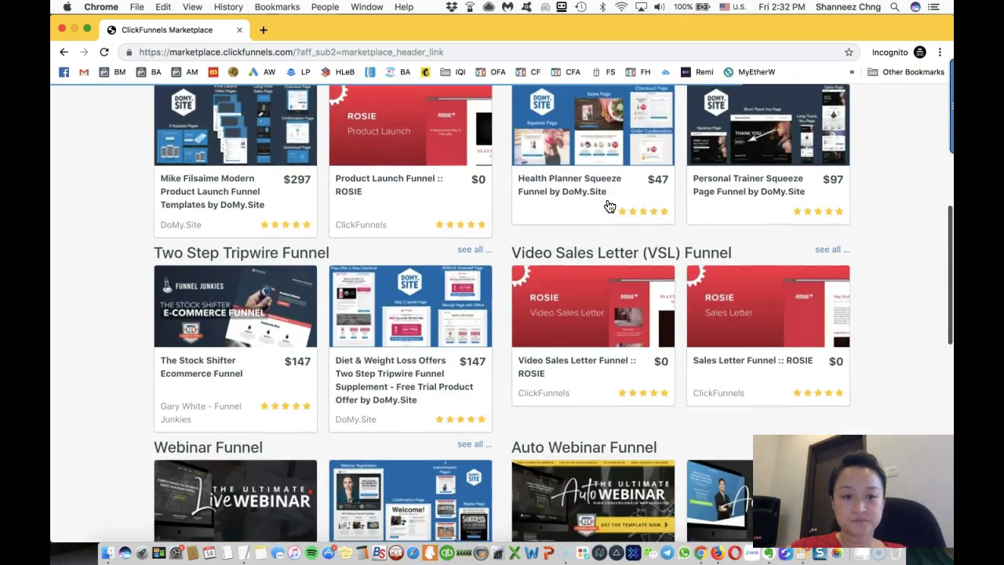
{"action": "left_click", "coordinate": [63, 52]}
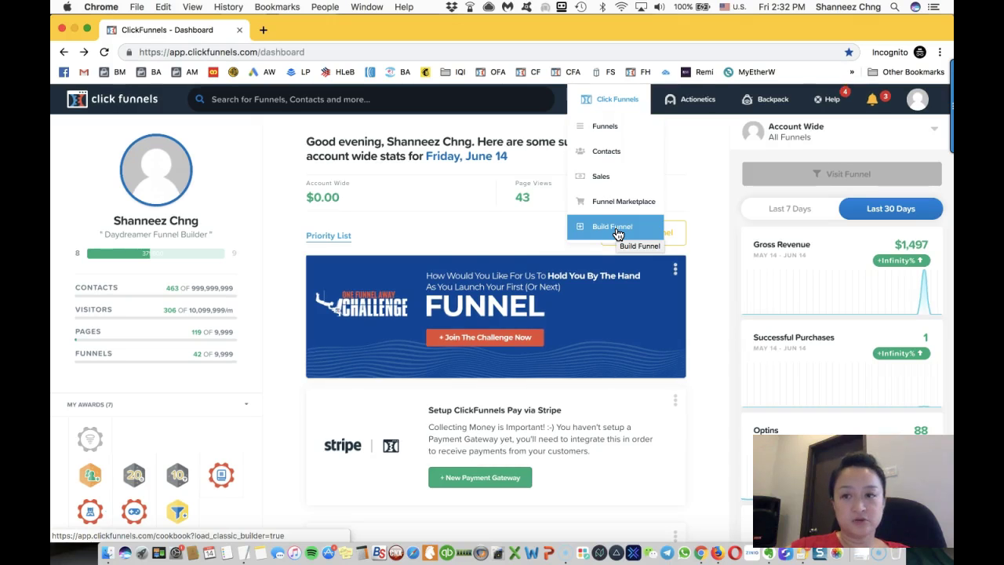
- View the Actionetics menu, noting Follow-Up Funnels, and the Backpack affiliate menu
{"action": "left_click", "coordinate": [697, 106]}
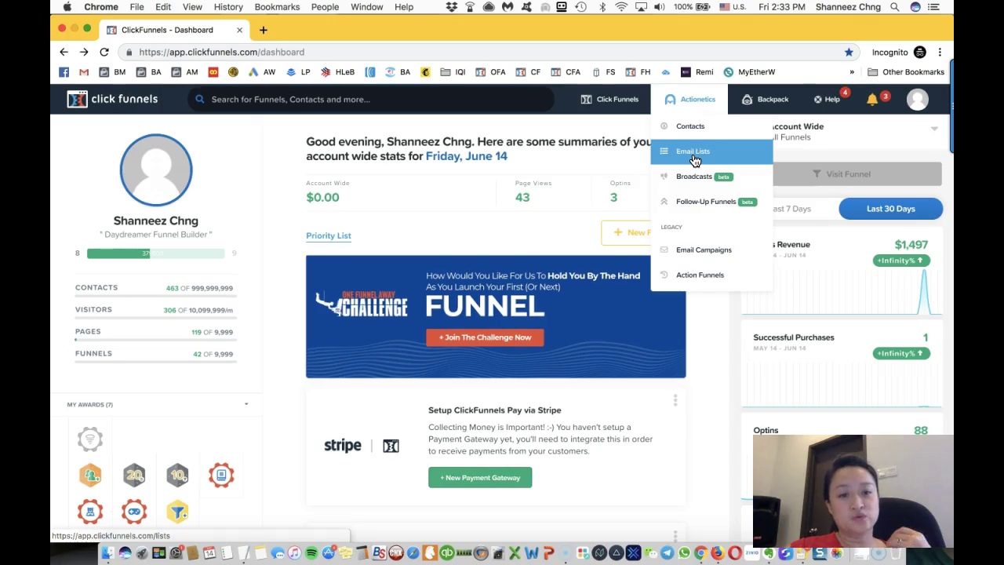
{"action": "left_click", "coordinate": [706, 210]}
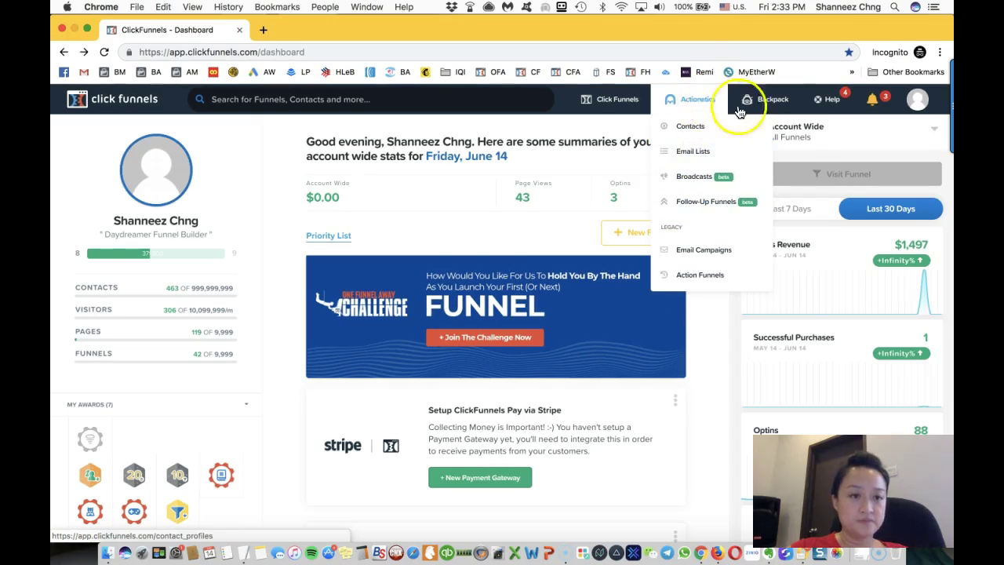
{"action": "left_click", "coordinate": [775, 102]}
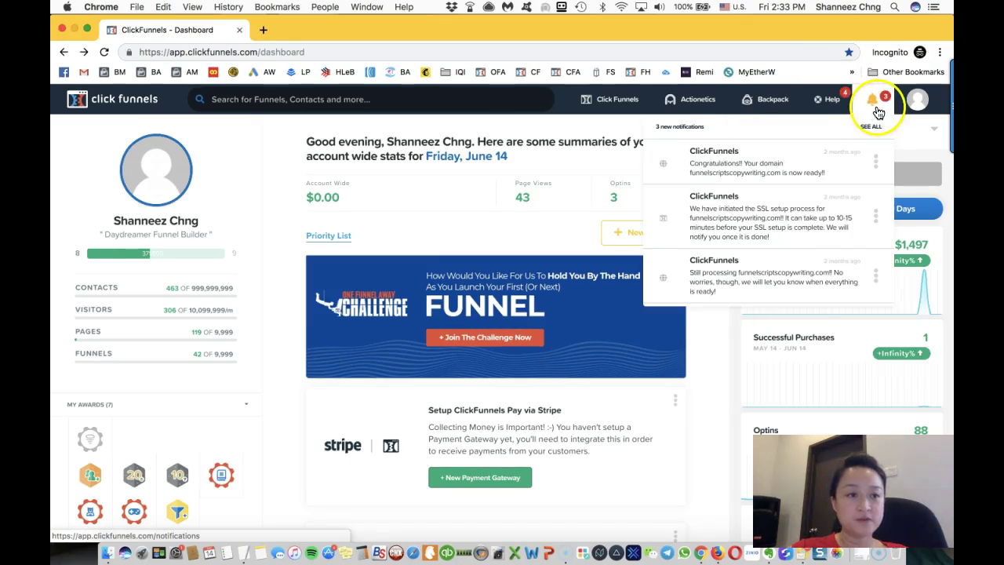
- Open Account Settings from the account menu and scroll through Manage Account Details
{"action": "left_click", "coordinate": [917, 102]}
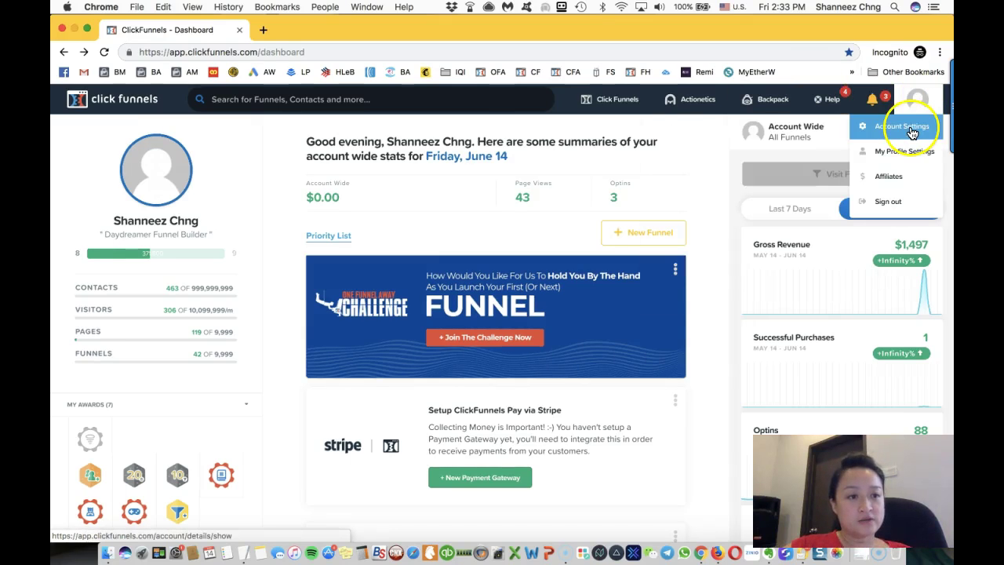
{"action": "left_click", "coordinate": [912, 131]}
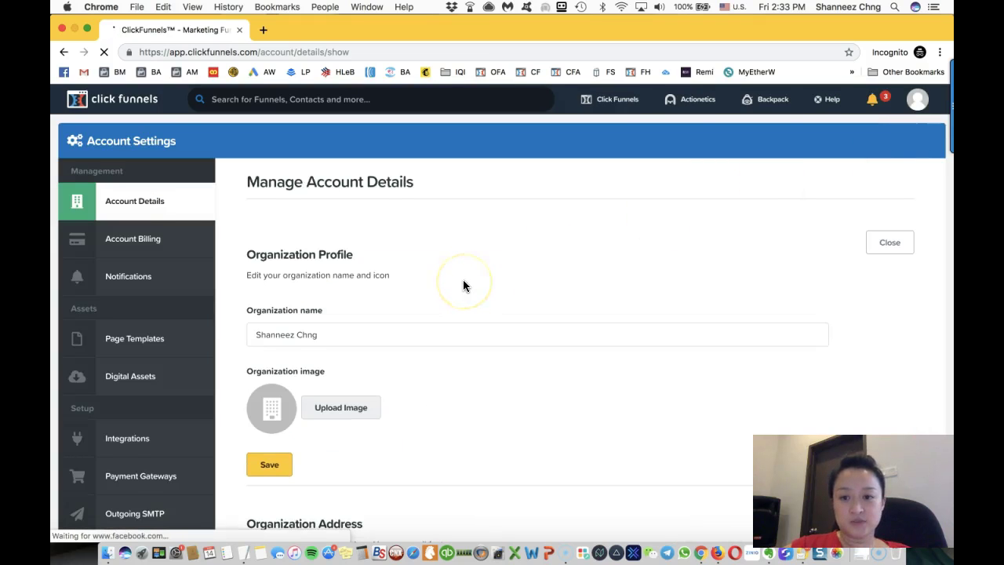
{"action": "scroll", "coordinate": [462, 285], "scroll_direction": "down", "scroll_amount": 5}
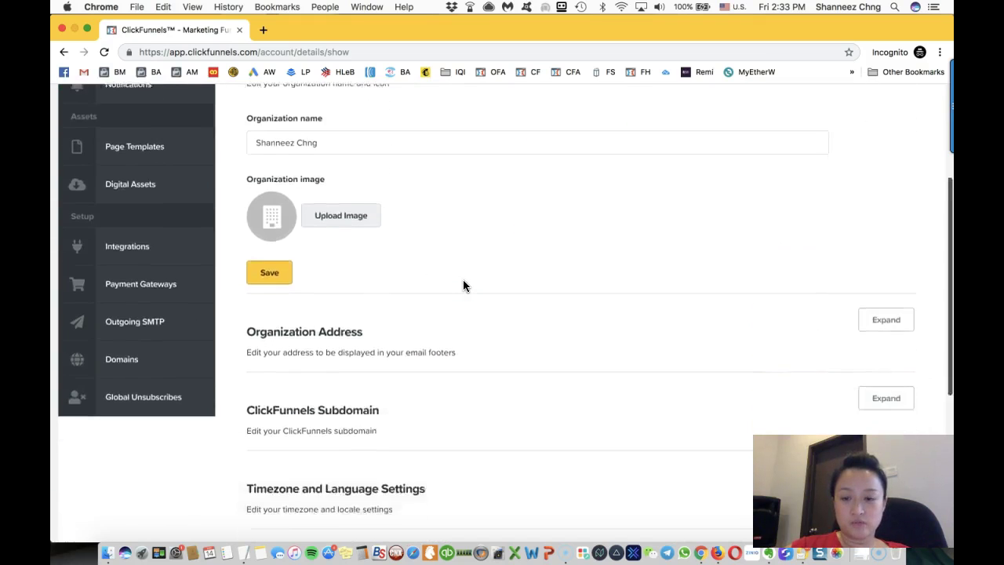
{"action": "scroll", "coordinate": [463, 285], "scroll_direction": "down", "scroll_amount": 8}
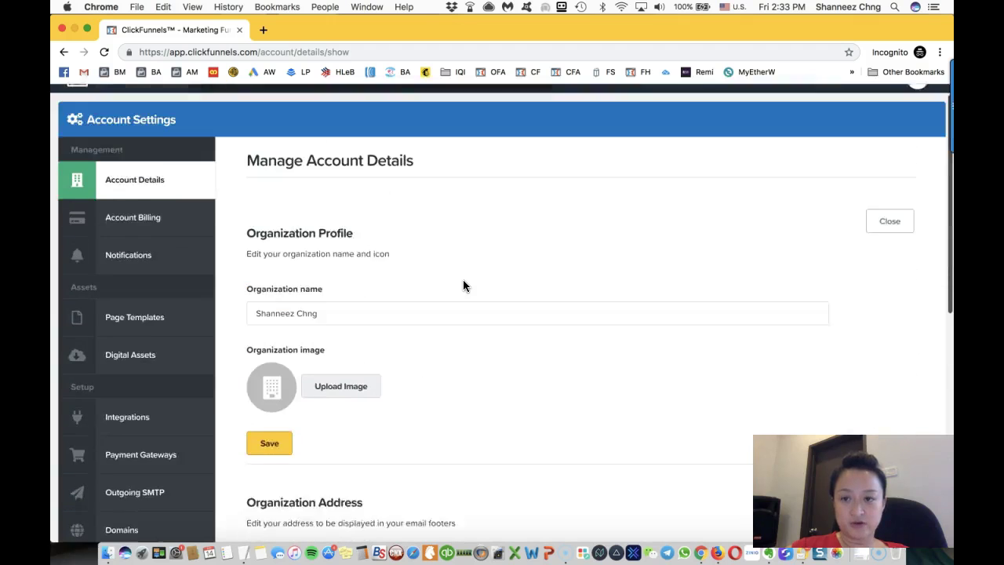
{"action": "scroll", "coordinate": [463, 286], "scroll_direction": "down", "scroll_amount": 3}
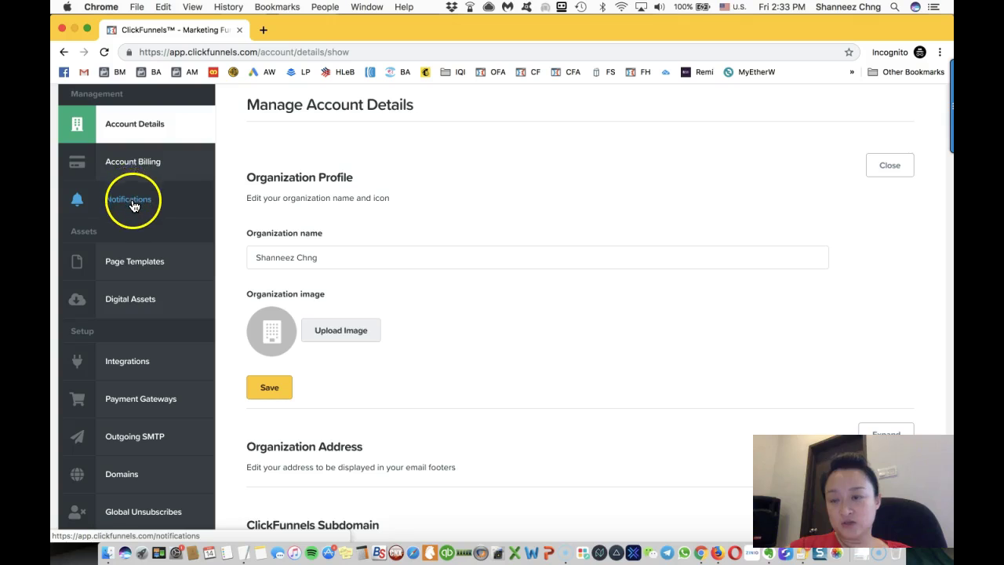
- Review the full Notifications list, then return to Manage Account Details
{"action": "left_click", "coordinate": [132, 202]}
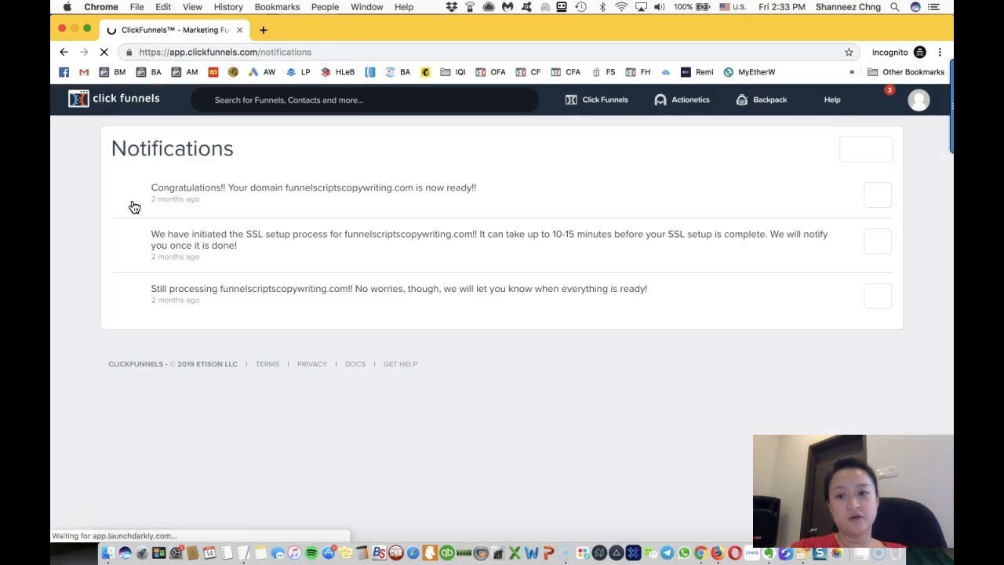
{"action": "left_click", "coordinate": [240, 201]}
{"action": "left_click", "coordinate": [452, 186]}
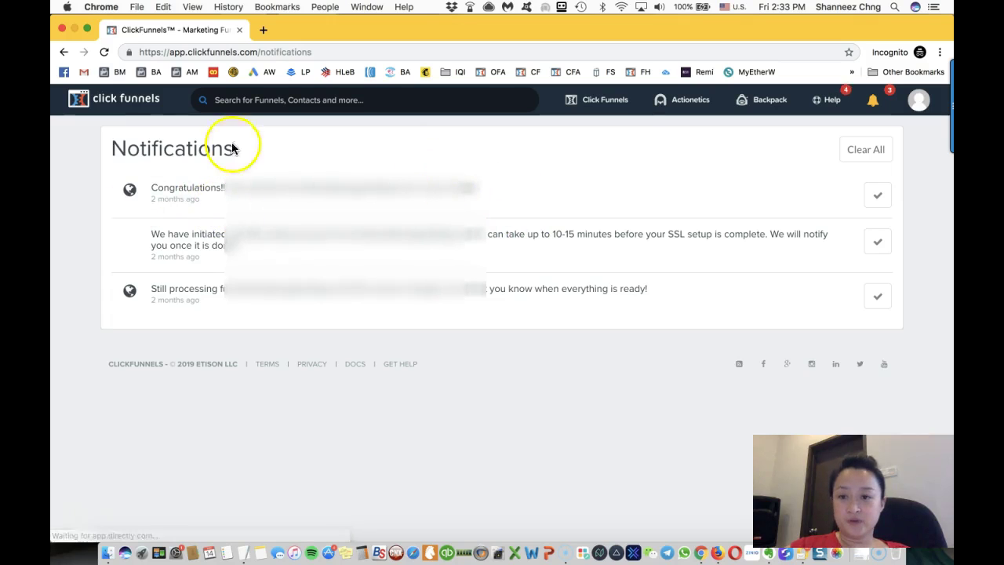
{"action": "left_click", "coordinate": [62, 54]}
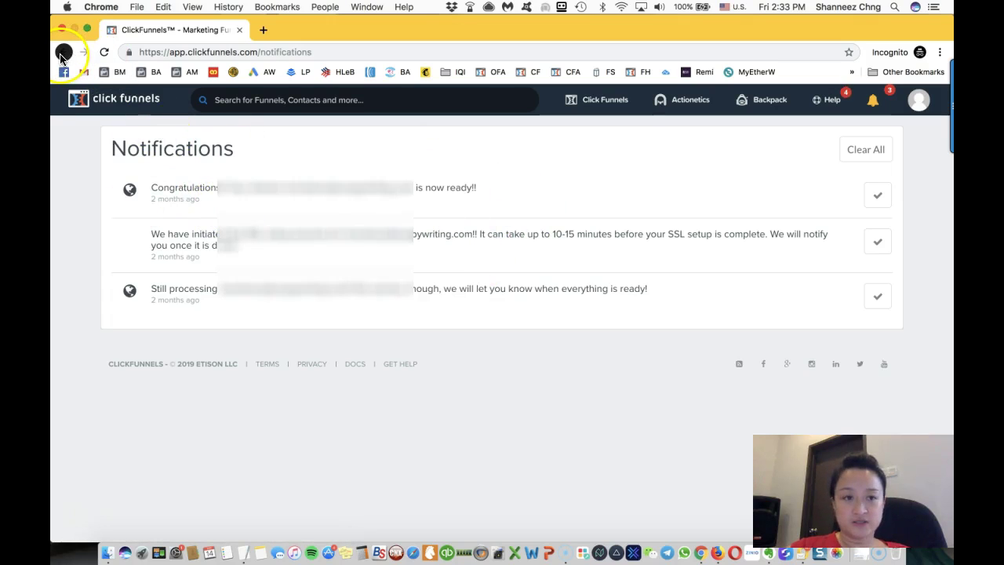
{"action": "left_click", "coordinate": [66, 54]}
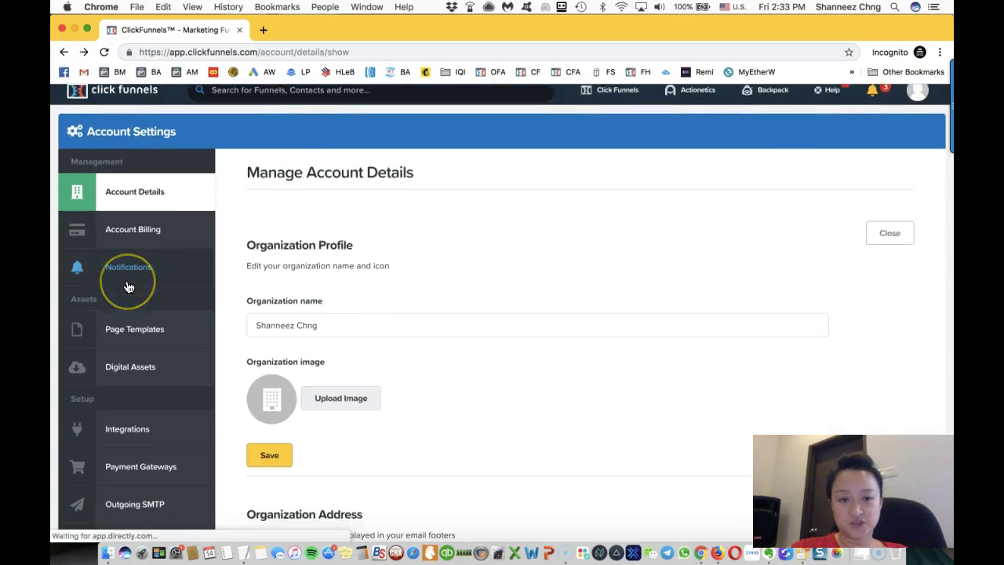
{"action": "scroll", "coordinate": [128, 286], "scroll_direction": "down", "scroll_amount": 2}
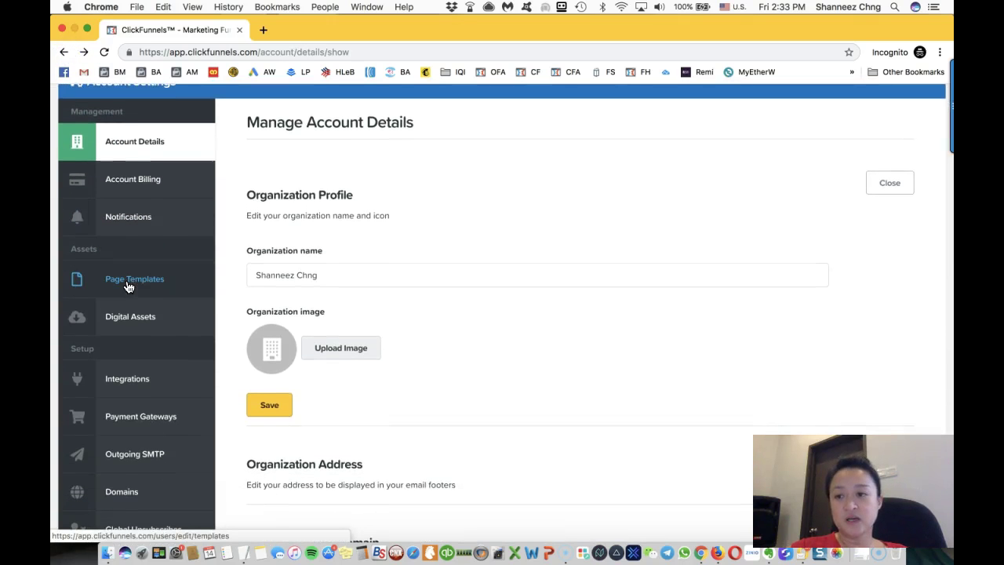
{"action": "scroll", "coordinate": [128, 286], "scroll_direction": "down", "scroll_amount": 1}
{"action": "left_click", "coordinate": [131, 250]}
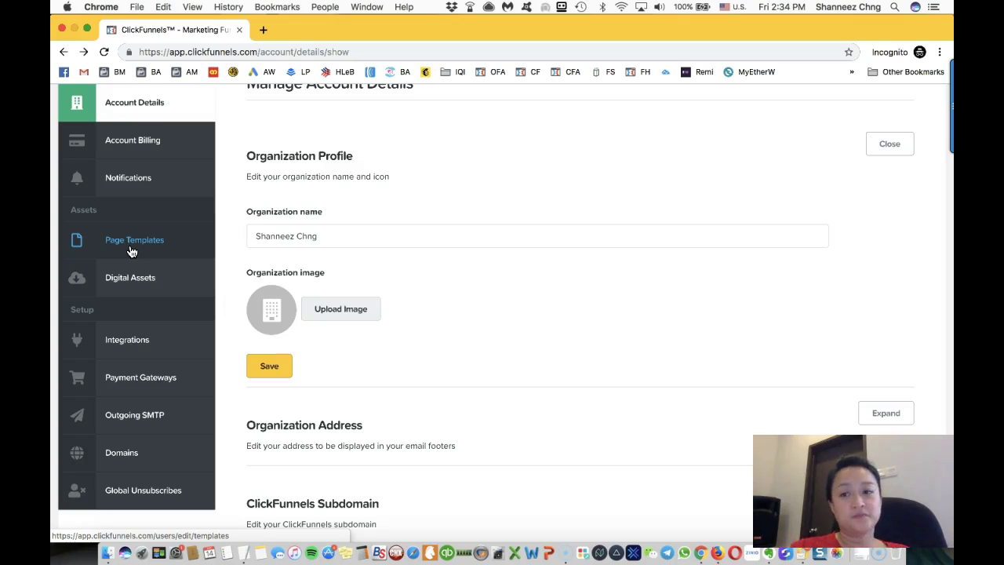
{"action": "left_click", "coordinate": [132, 285]}
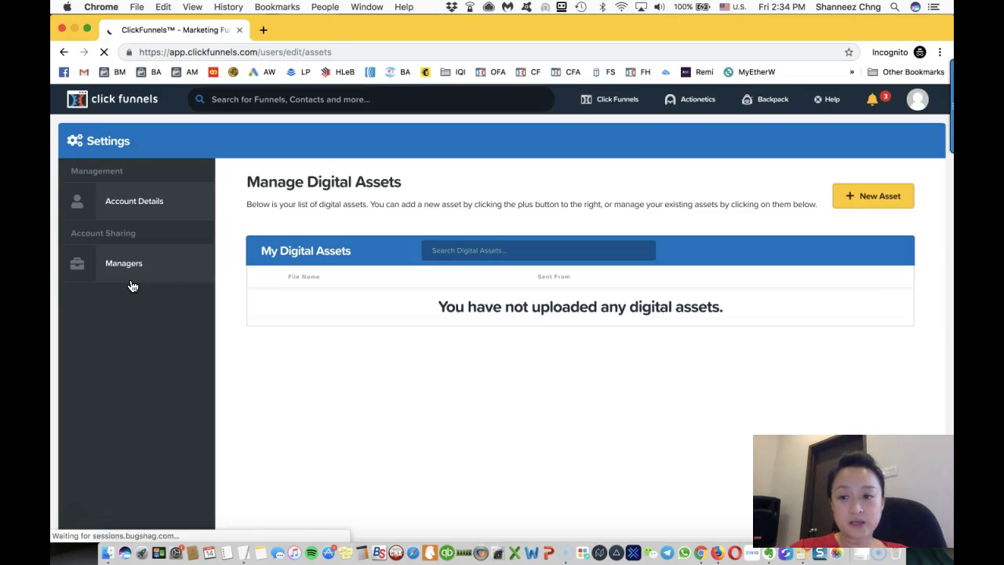
{"action": "left_click", "coordinate": [206, 269]}
{"action": "left_click", "coordinate": [870, 204]}
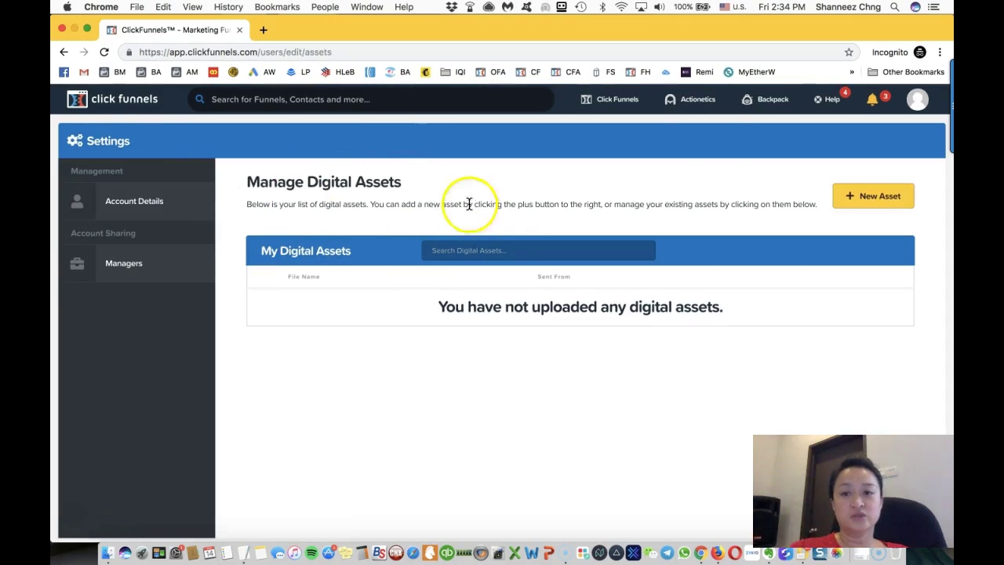
{"action": "left_click", "coordinate": [173, 202]}
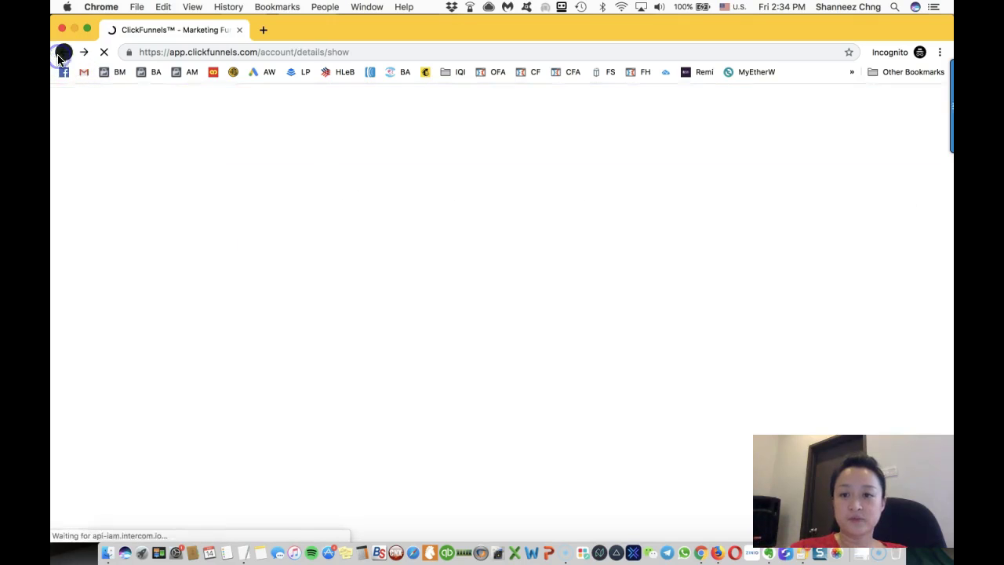
{"action": "scroll", "coordinate": [229, 217], "scroll_direction": "down", "scroll_amount": 3}
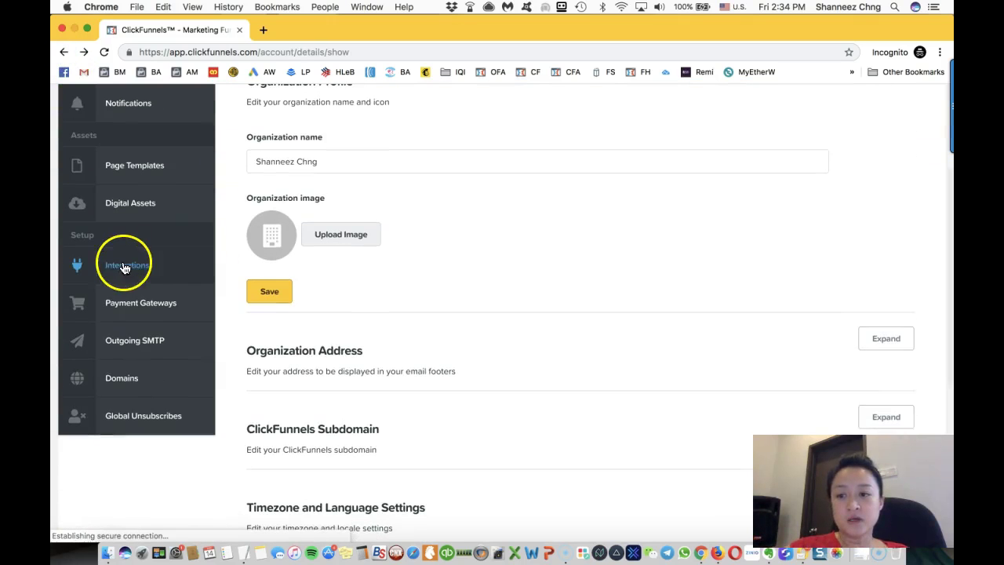
- Open Integrations and browse Add New Integration cards like Actionetics, ActiveCampaign, Aweber and Drip
{"action": "left_click", "coordinate": [124, 270]}
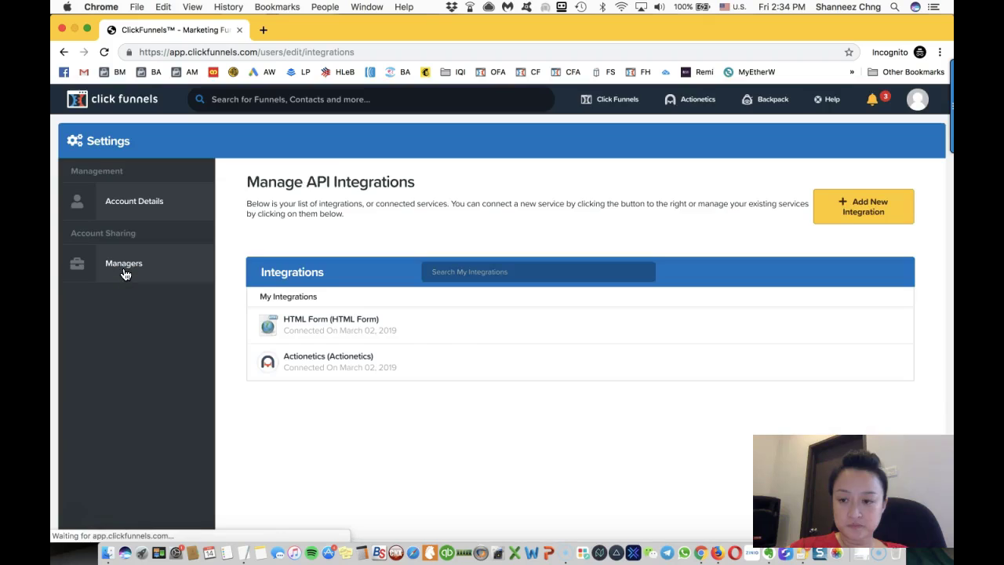
{"action": "left_click", "coordinate": [855, 212]}
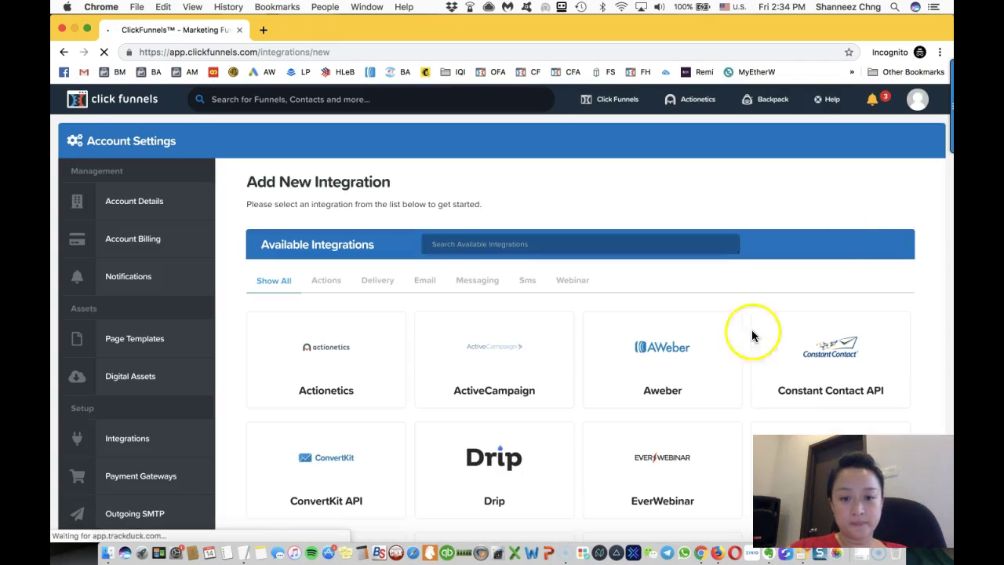
{"action": "scroll", "coordinate": [635, 442], "scroll_direction": "down", "scroll_amount": 1}
{"action": "scroll", "coordinate": [635, 442], "scroll_direction": "down", "scroll_amount": 3}
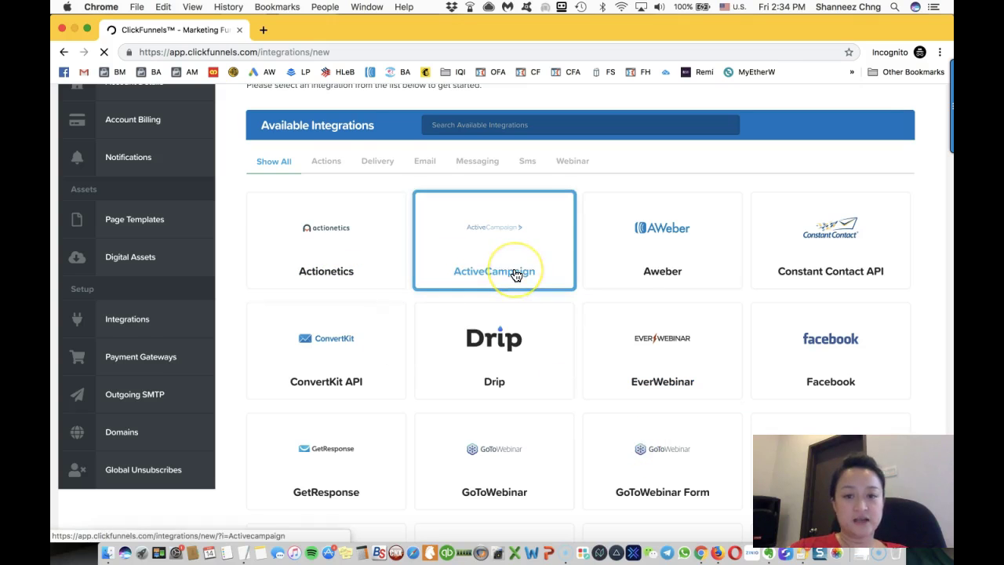
{"action": "scroll", "coordinate": [515, 274], "scroll_direction": "down", "scroll_amount": 4}
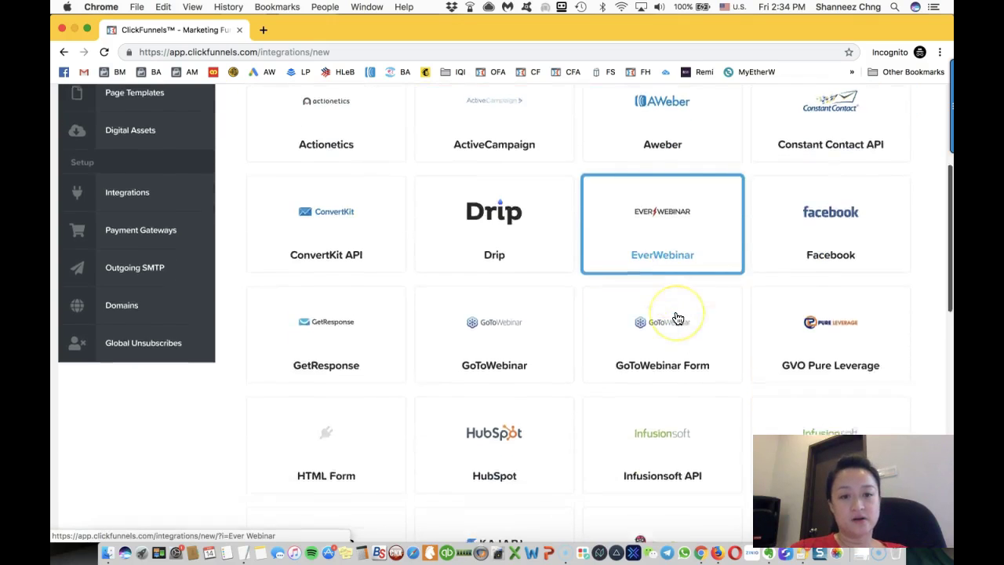
{"action": "scroll", "coordinate": [677, 317], "scroll_direction": "up", "scroll_amount": 5}
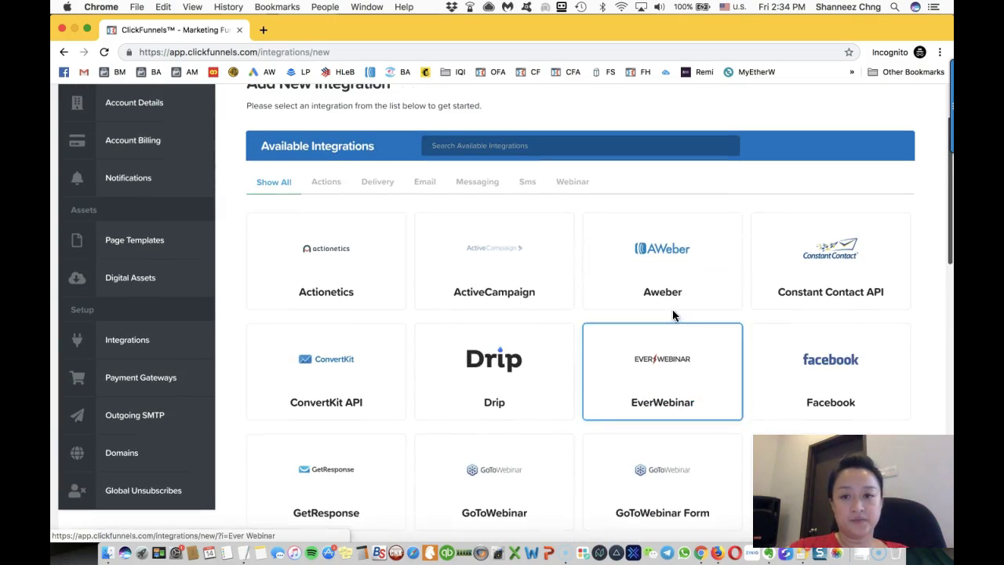
- Filter integrations by the Actions, Delivery and Email categories and browse the results
{"action": "left_click", "coordinate": [329, 185]}
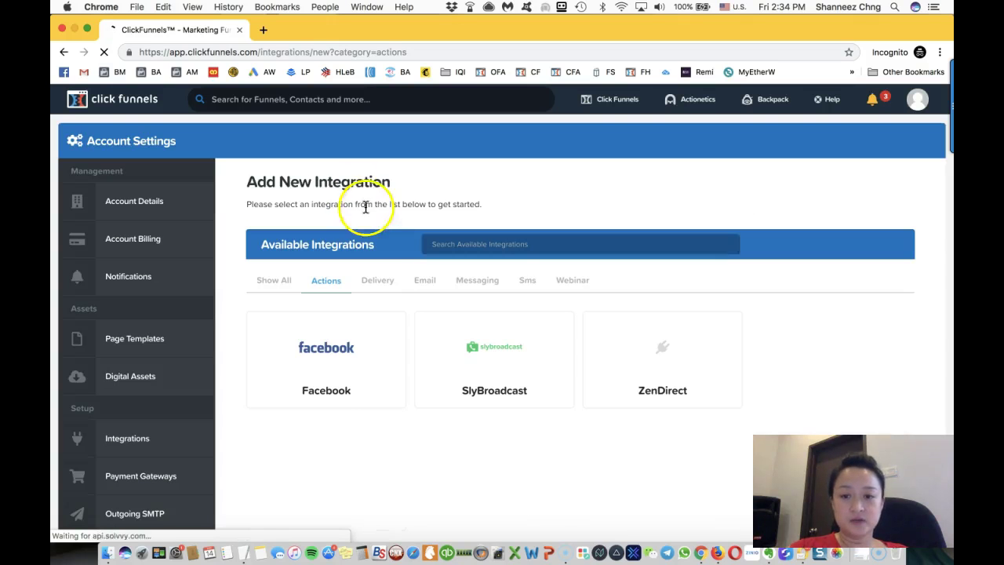
{"action": "left_click", "coordinate": [382, 287]}
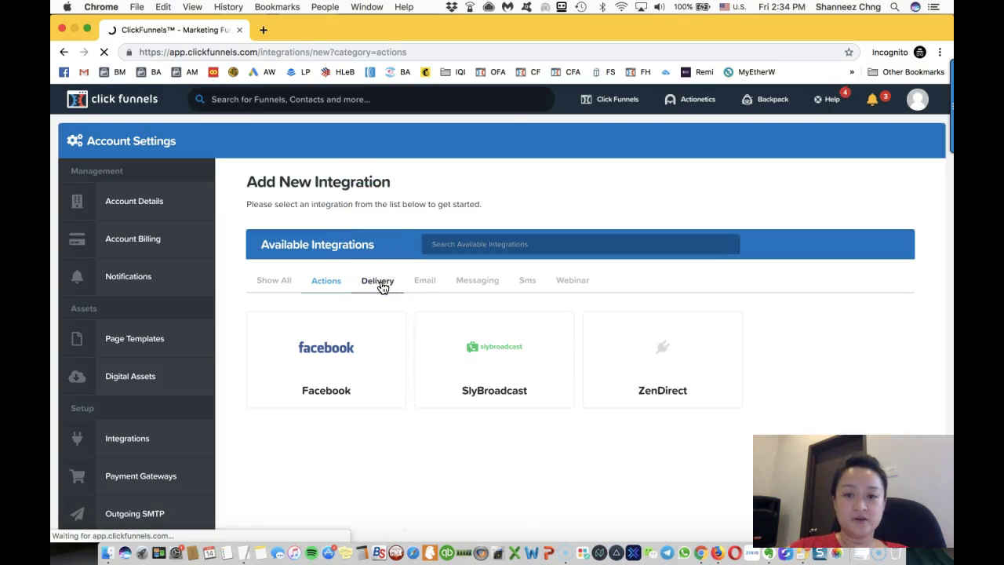
{"action": "left_click", "coordinate": [417, 287]}
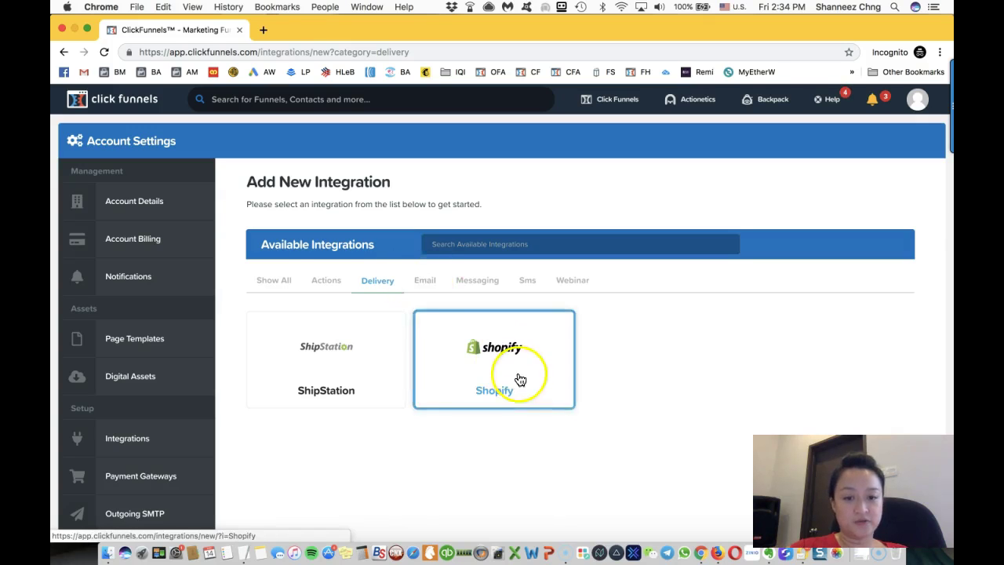
{"action": "left_click", "coordinate": [420, 284]}
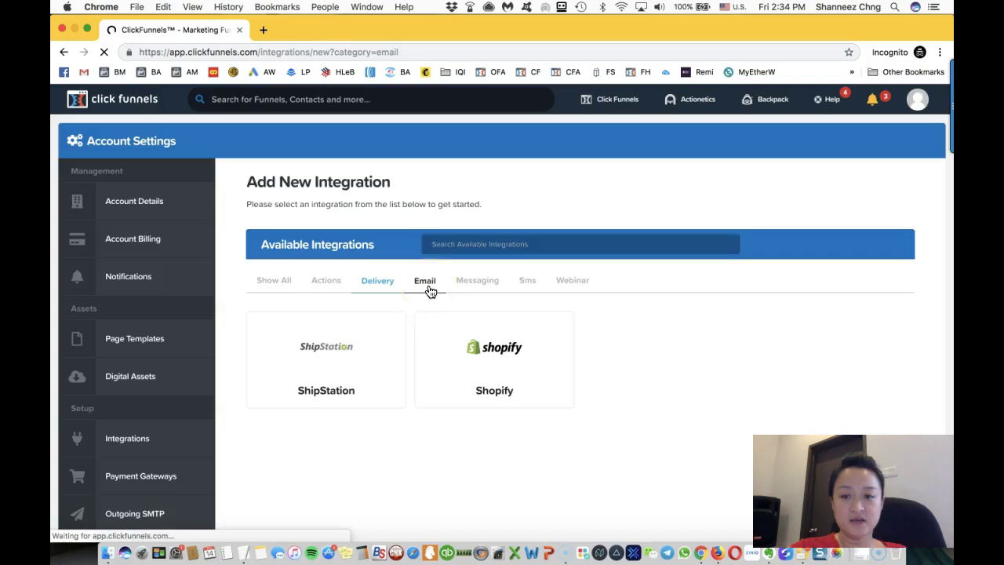
{"action": "scroll", "coordinate": [430, 291], "scroll_direction": "down", "scroll_amount": 4}
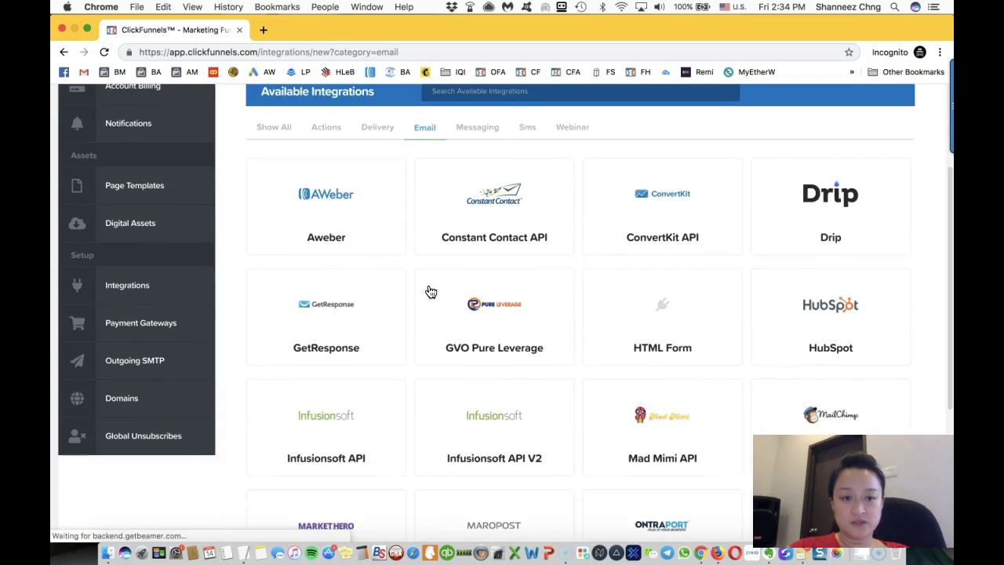
{"action": "scroll", "coordinate": [430, 292], "scroll_direction": "down", "scroll_amount": 1}
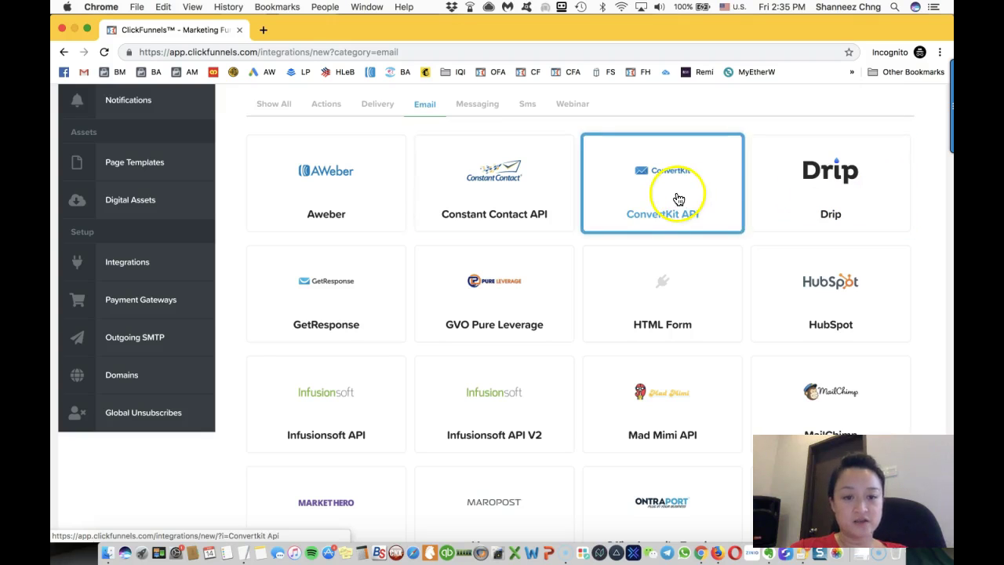
{"action": "scroll", "coordinate": [236, 336], "scroll_direction": "down", "scroll_amount": 5}
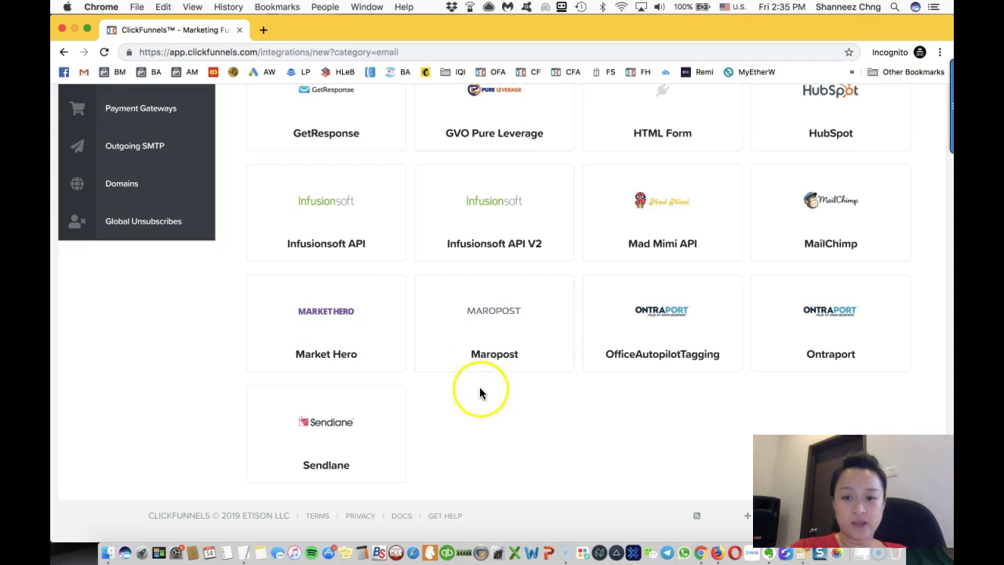
{"action": "scroll", "coordinate": [628, 259], "scroll_direction": "up", "scroll_amount": 2}
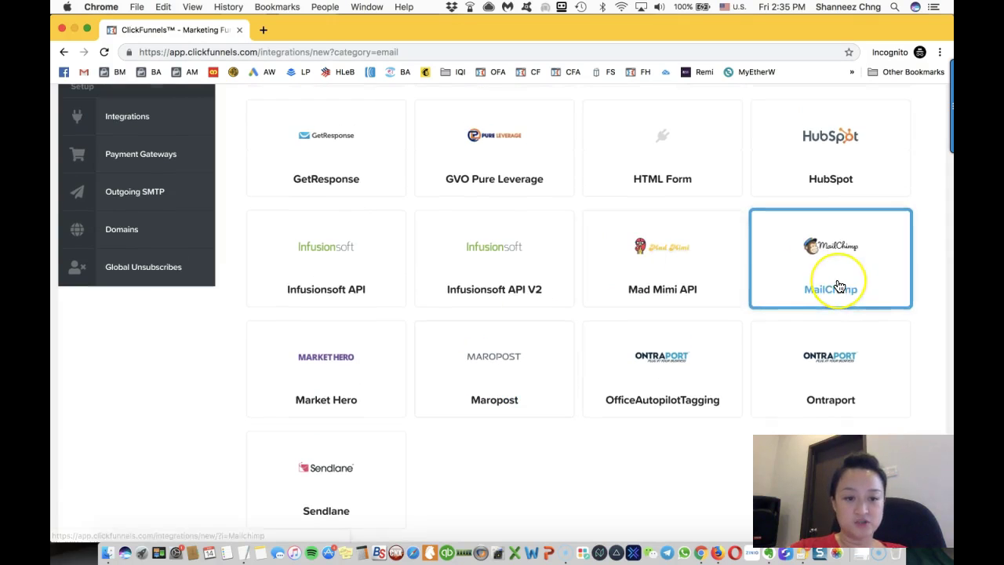
{"action": "scroll", "coordinate": [839, 286], "scroll_direction": "up", "scroll_amount": 1}
{"action": "scroll", "coordinate": [839, 286], "scroll_direction": "up", "scroll_amount": 3}
{"action": "scroll", "coordinate": [838, 286], "scroll_direction": "down", "scroll_amount": 2}
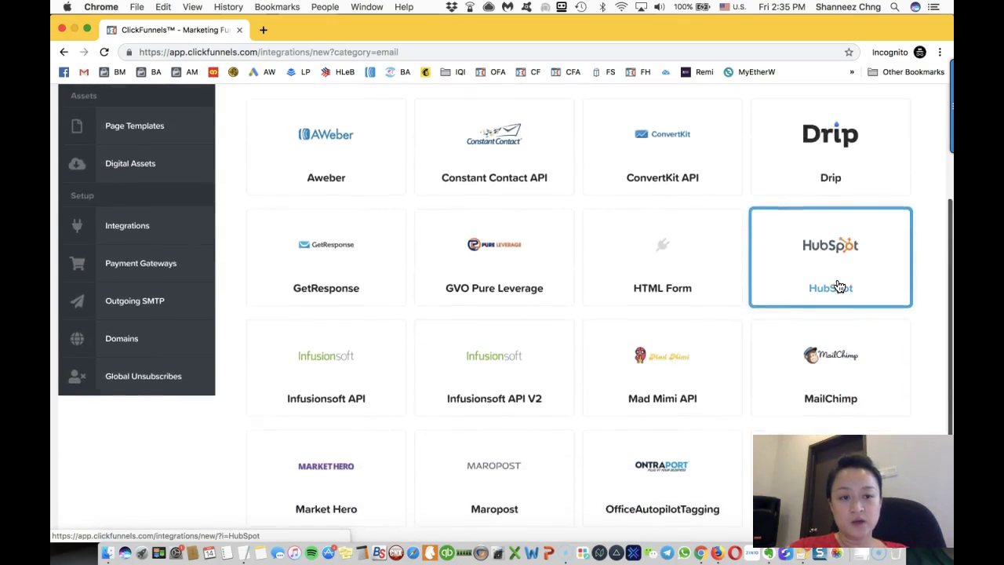
{"action": "scroll", "coordinate": [839, 286], "scroll_direction": "up", "scroll_amount": 4}
- Filter by Messaging, Sms, then Webinar to list EverWebinar, GoToWebinar, WebinarJam and Zoom
{"action": "left_click", "coordinate": [477, 171]}
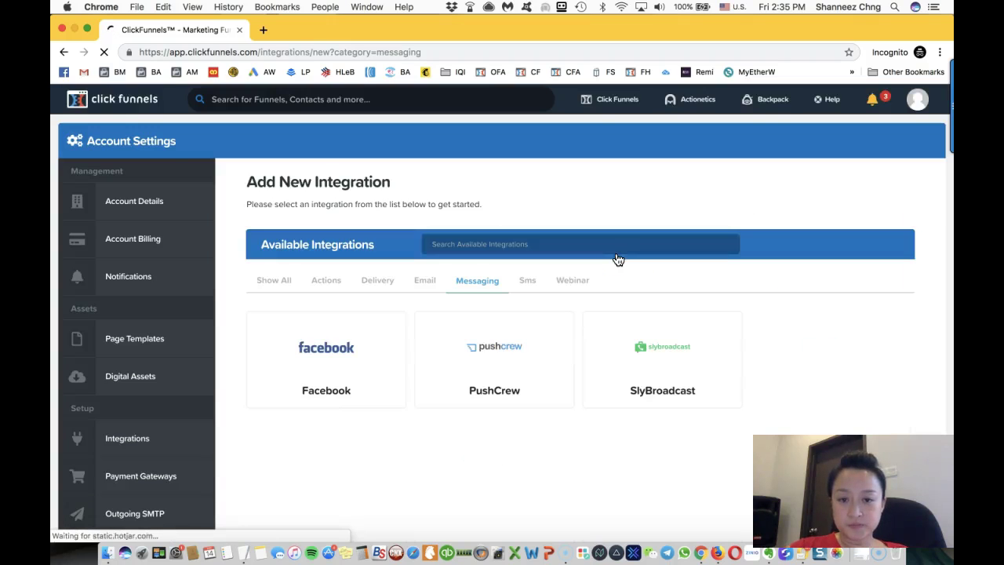
{"action": "scroll", "coordinate": [618, 260], "scroll_direction": "down", "scroll_amount": 1}
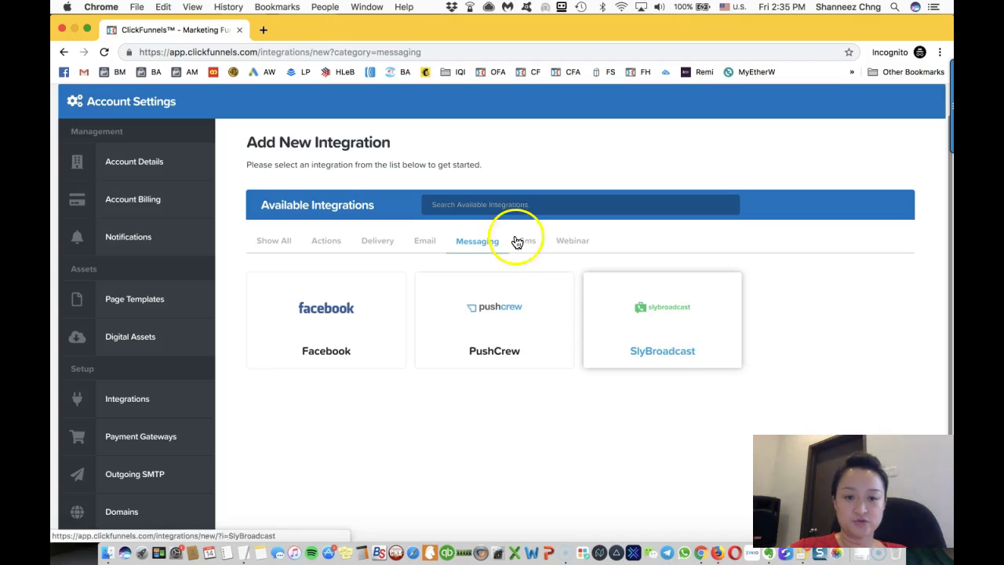
{"action": "left_click", "coordinate": [531, 244]}
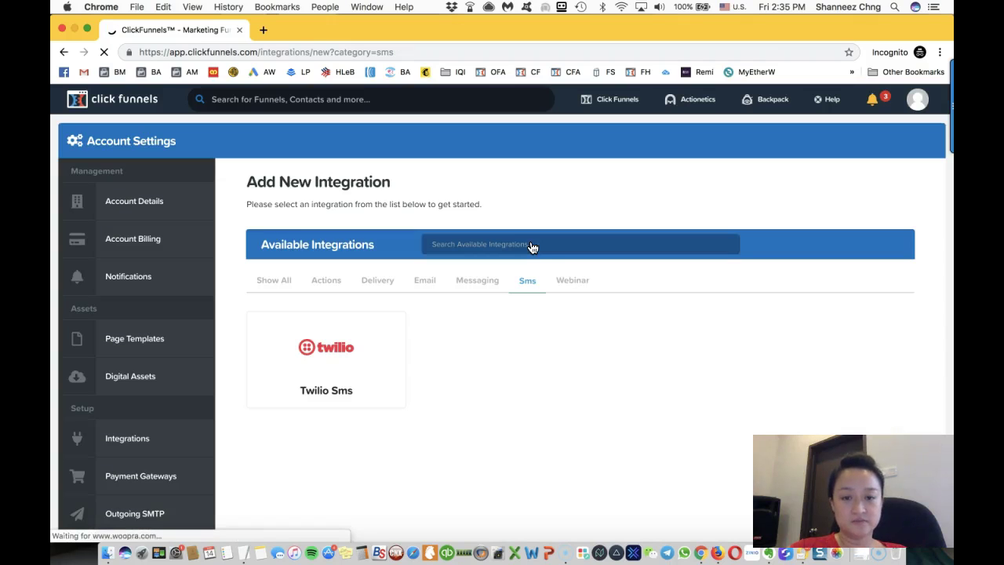
{"action": "left_click", "coordinate": [564, 282]}
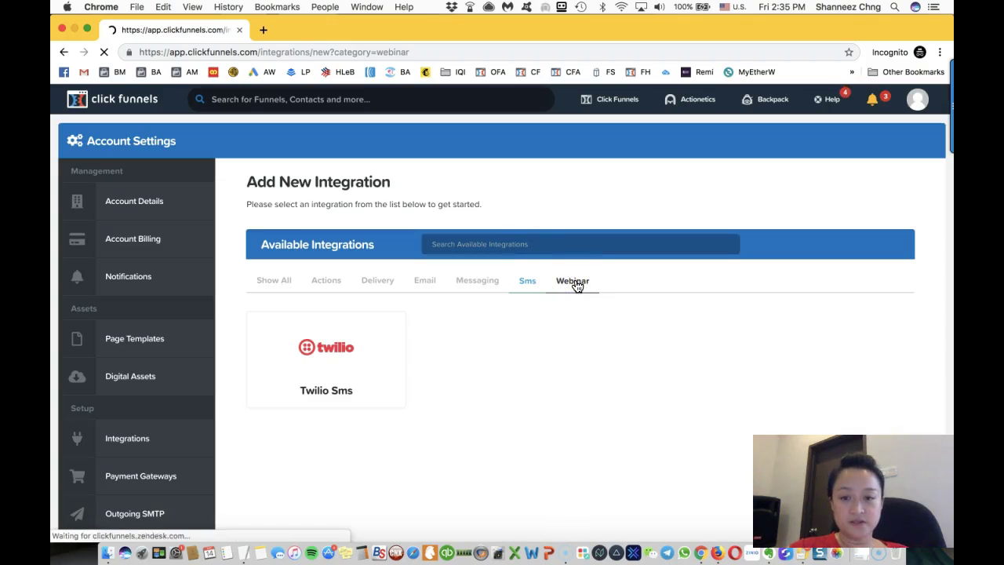
{"action": "scroll", "coordinate": [576, 286], "scroll_direction": "down", "scroll_amount": 3}
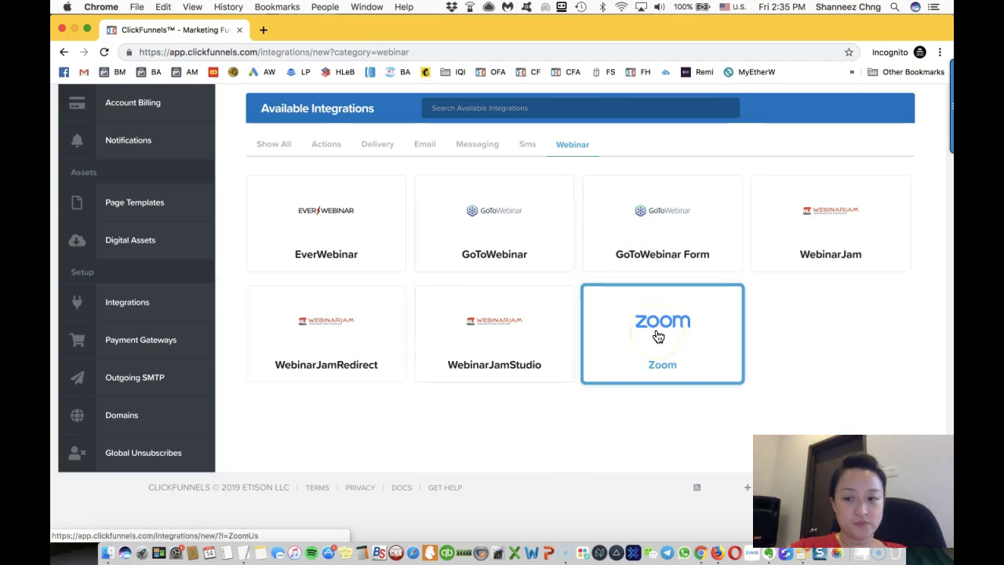
- Browse Add New Payment Gateway options: ClickBank, InfusionSoft, JVZoo, Stripe, WarriorPlus, PayPal V2
{"action": "left_click", "coordinate": [149, 345]}
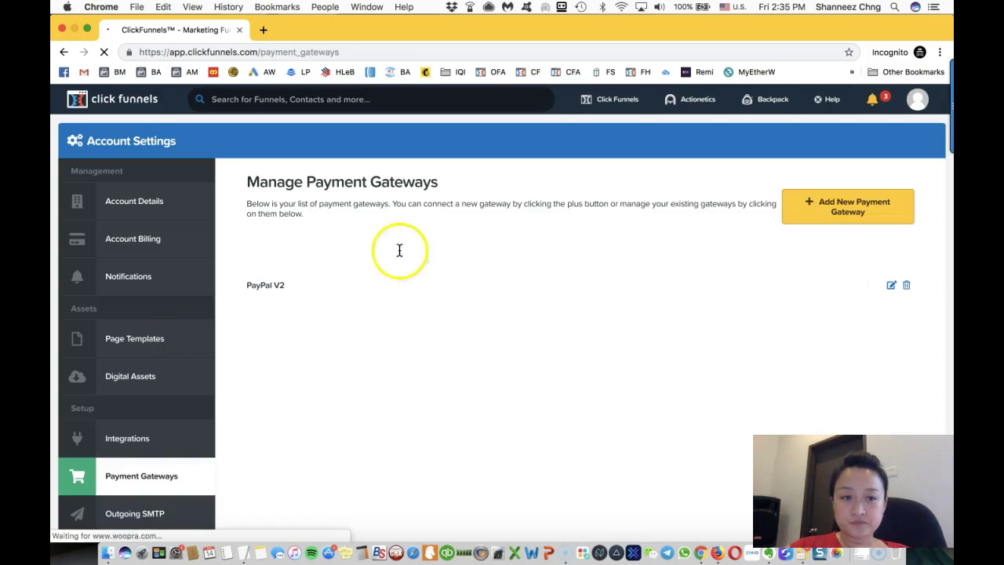
{"action": "left_click", "coordinate": [847, 216]}
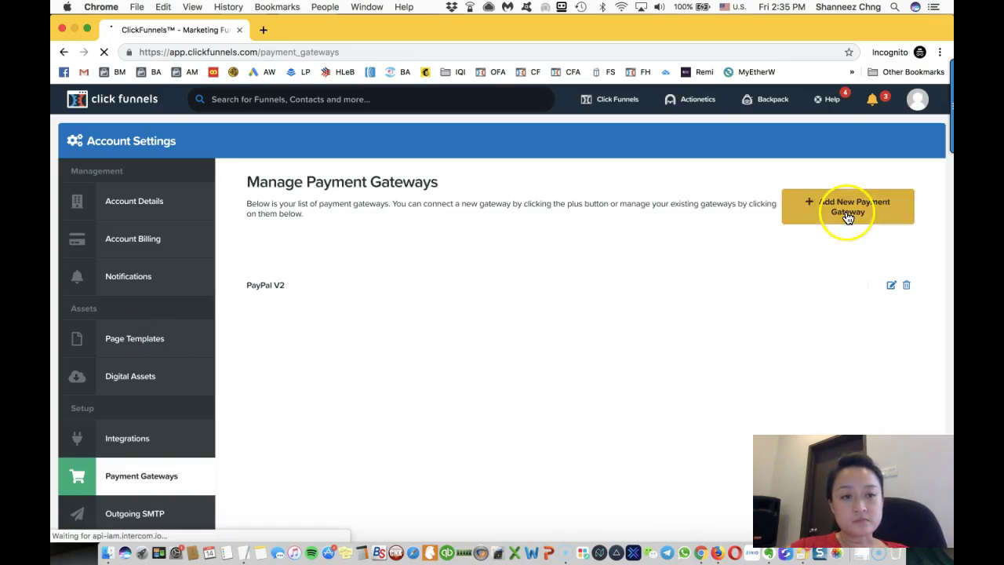
{"action": "scroll", "coordinate": [508, 404], "scroll_direction": "down", "scroll_amount": 1}
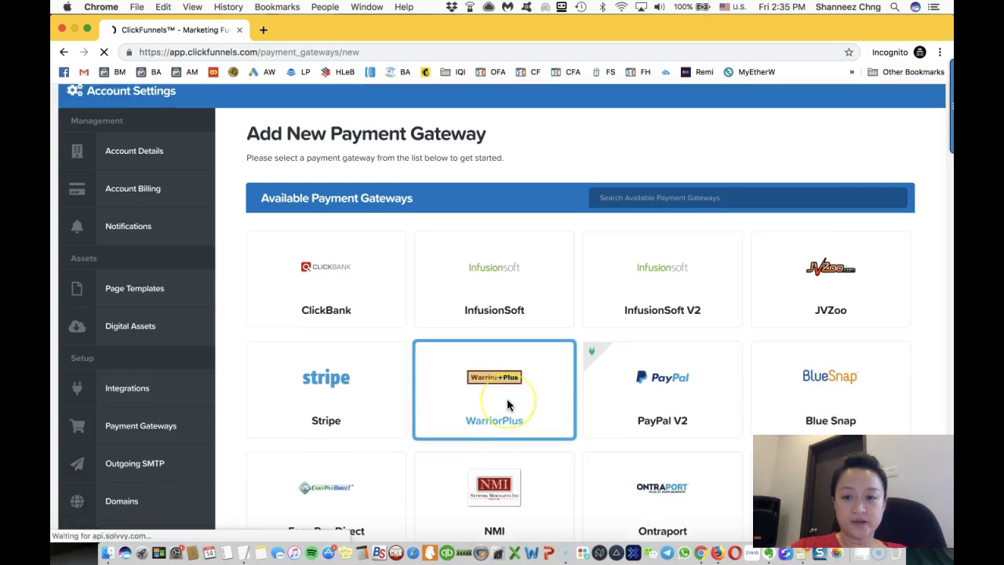
{"action": "scroll", "coordinate": [506, 404], "scroll_direction": "down", "scroll_amount": 1}
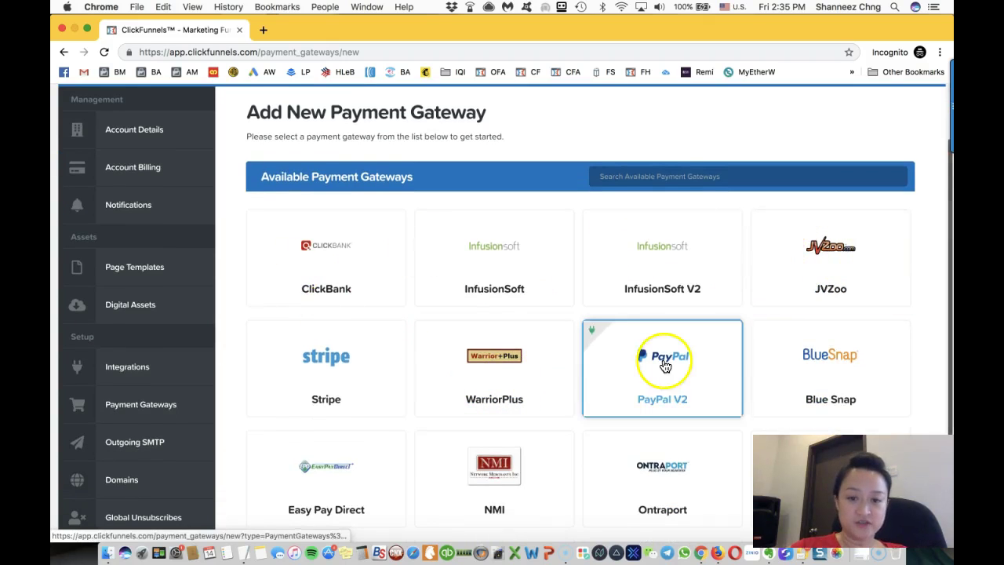
{"action": "scroll", "coordinate": [664, 366], "scroll_direction": "down", "scroll_amount": 2}
{"action": "scroll", "coordinate": [701, 295], "scroll_direction": "down", "scroll_amount": 1}
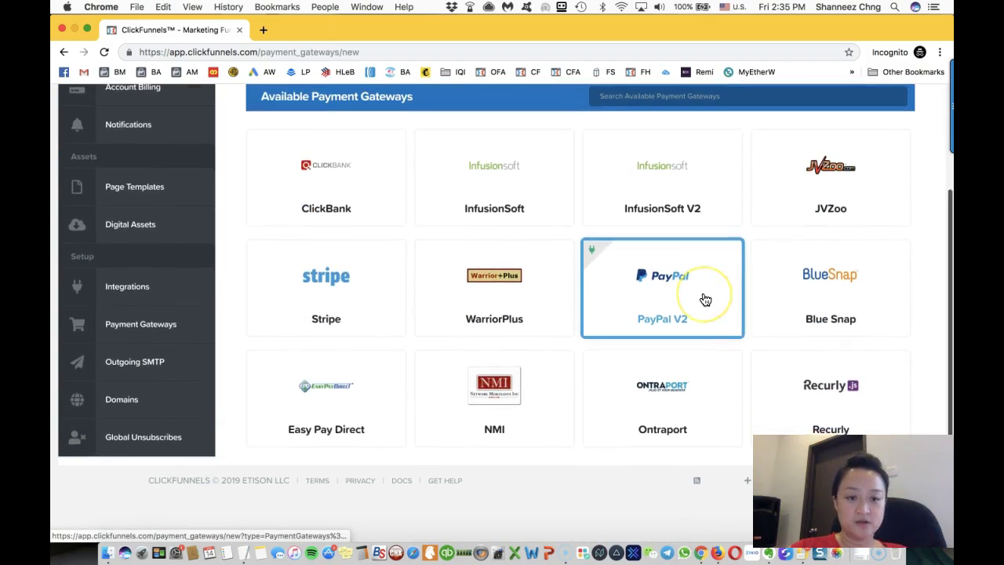
{"action": "scroll", "coordinate": [706, 337], "scroll_direction": "up", "scroll_amount": 1}
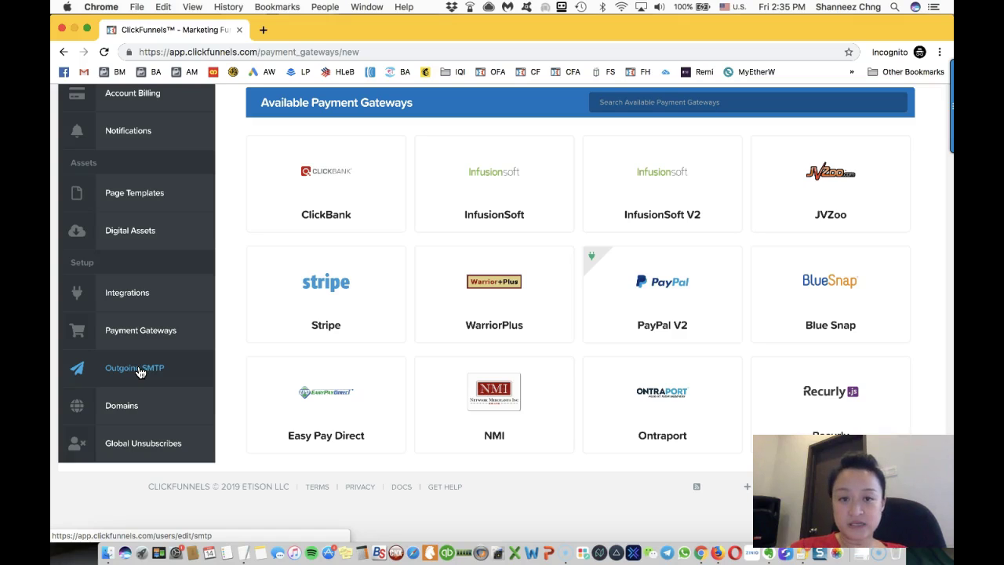
{"action": "left_click", "coordinate": [127, 409]}
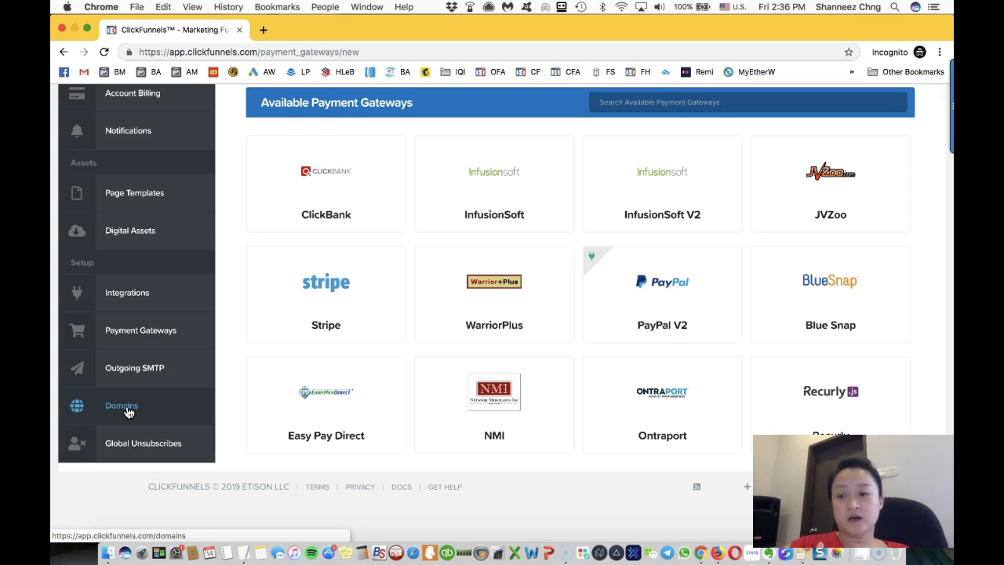
{"action": "left_click", "coordinate": [144, 446]}
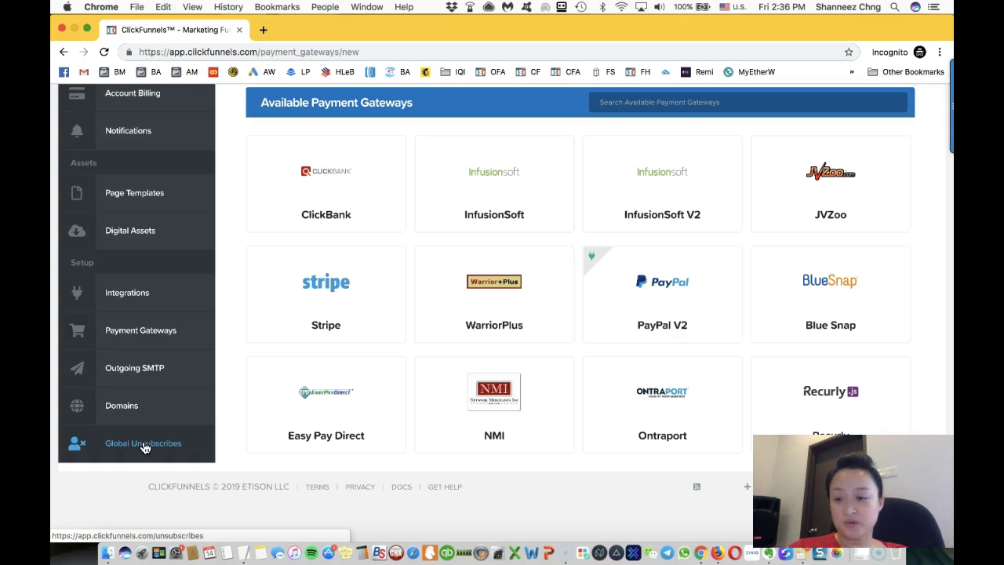
{"action": "scroll", "coordinate": [144, 446], "scroll_direction": "up", "scroll_amount": 3}
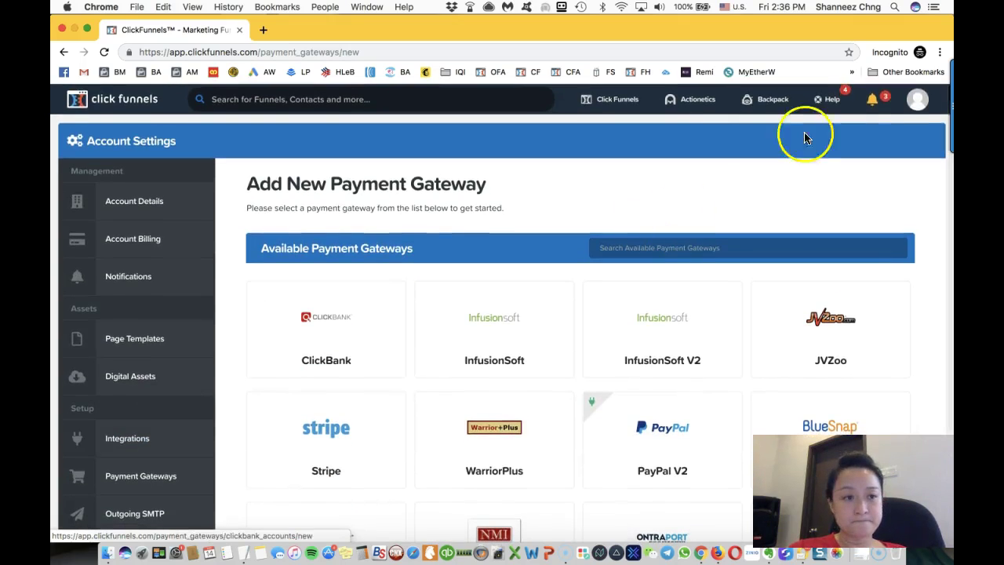
- Open My Profile Settings from the avatar menu to show Profile, Change Password and Download My Data
{"action": "left_click", "coordinate": [914, 100]}
{"action": "left_click", "coordinate": [909, 170]}
{"action": "left_click", "coordinate": [903, 159]}
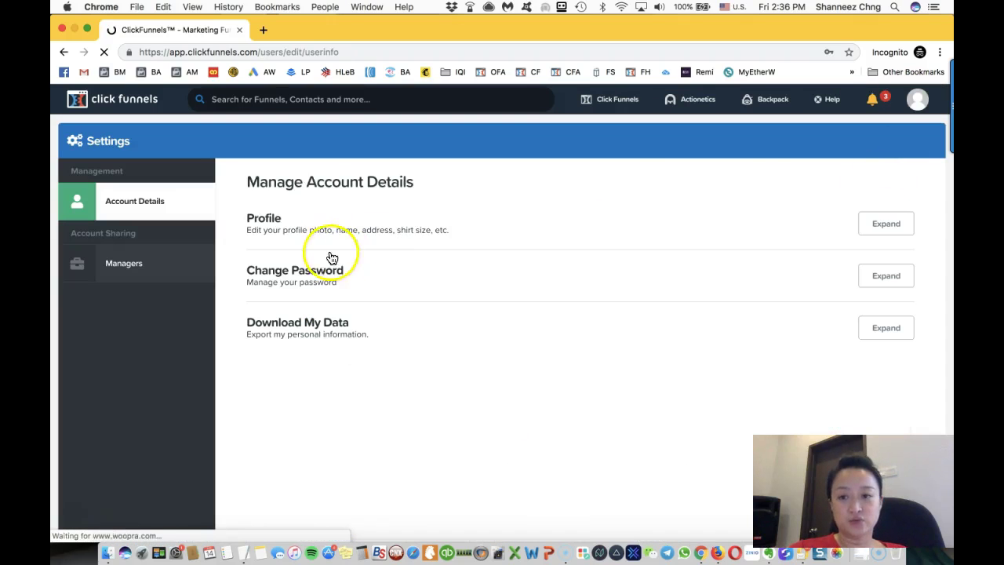
{"action": "left_click", "coordinate": [320, 239]}
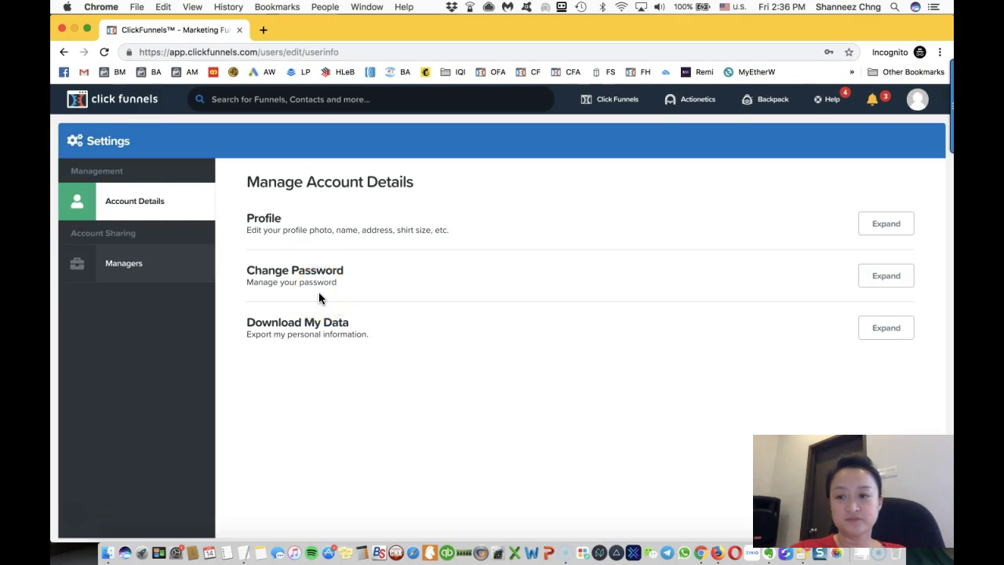
- Review the Account Sharing Managers page, which lists no managers yet
{"action": "left_click", "coordinate": [121, 268]}
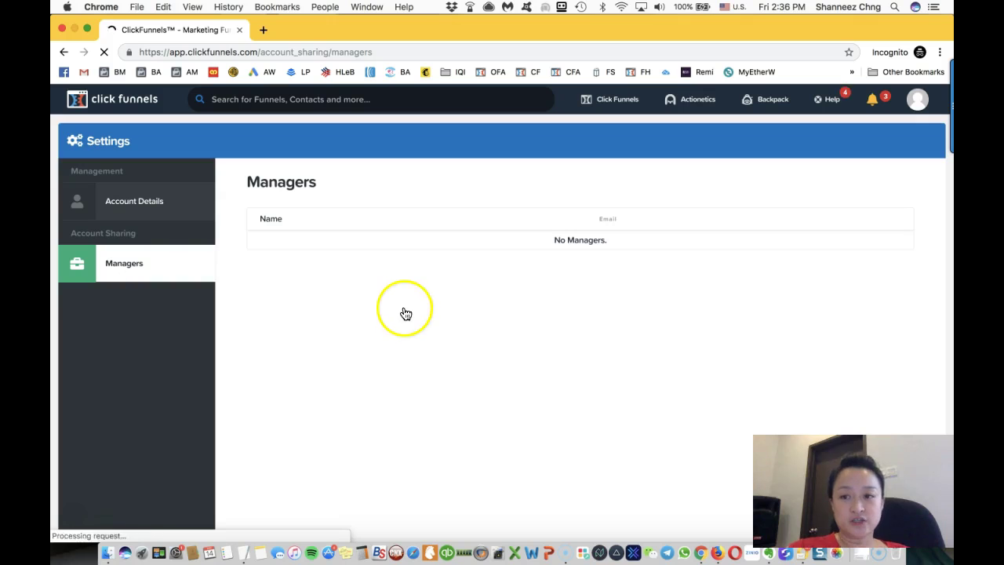
{"action": "scroll", "coordinate": [447, 259], "scroll_direction": "down", "scroll_amount": 1}
{"action": "scroll", "coordinate": [702, 292], "scroll_direction": "down", "scroll_amount": 1}
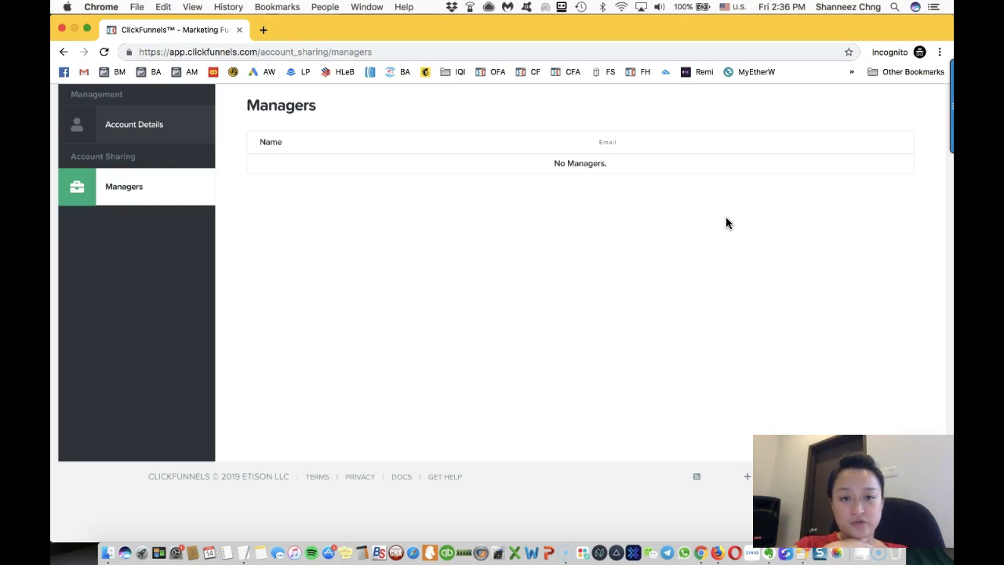
{"action": "scroll", "coordinate": [726, 223], "scroll_direction": "up", "scroll_amount": 1}
{"action": "scroll", "coordinate": [681, 338], "scroll_direction": "down", "scroll_amount": 1}
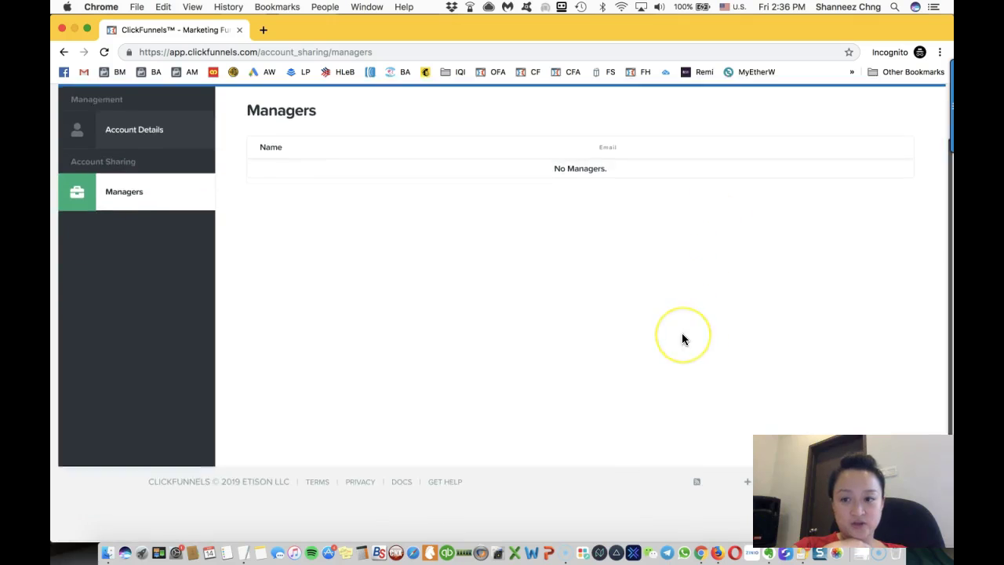
{"action": "scroll", "coordinate": [681, 337], "scroll_direction": "up", "scroll_amount": 1}
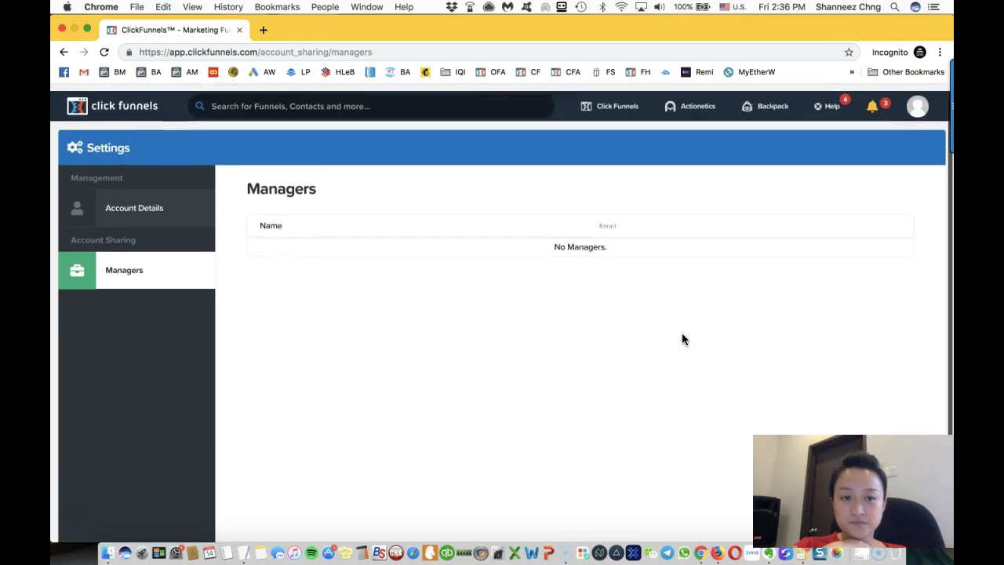
{"action": "left_click", "coordinate": [828, 102]}
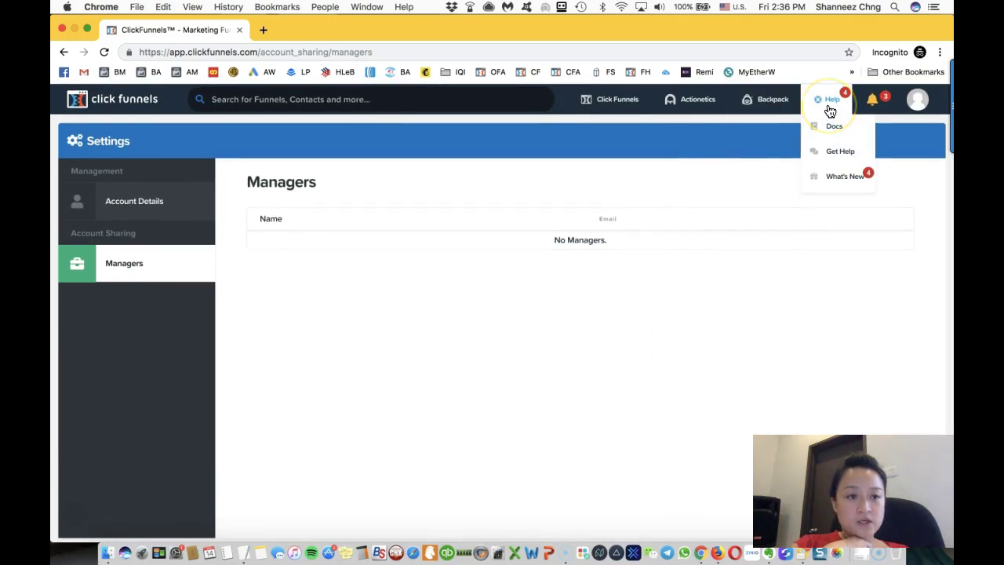
- Open the profile avatar menu at top right to reveal the Affiliates option
{"action": "left_click", "coordinate": [909, 107]}
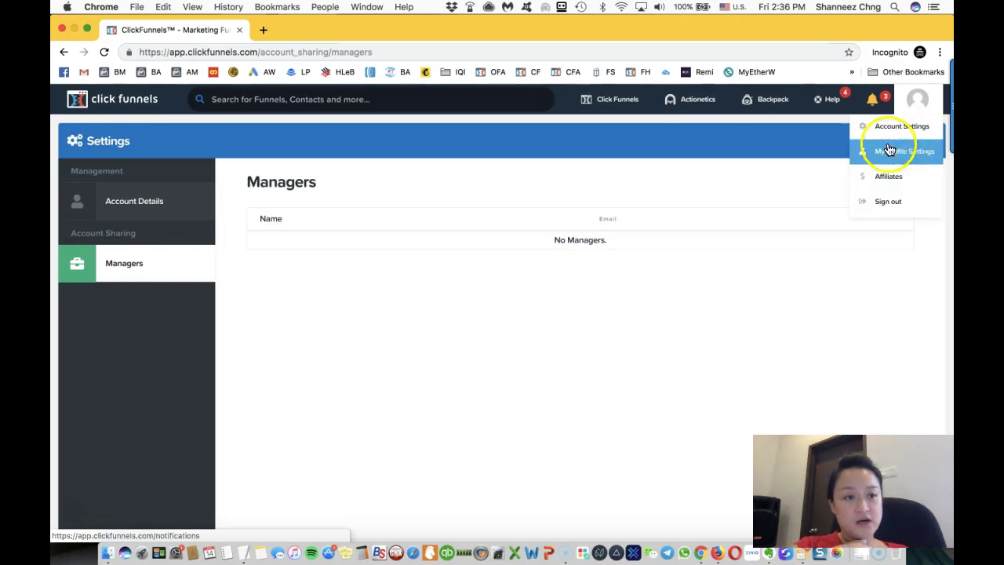
- Go to the affiliate earnings dashboard and browse its product earnings tables
{"action": "left_click", "coordinate": [888, 184]}
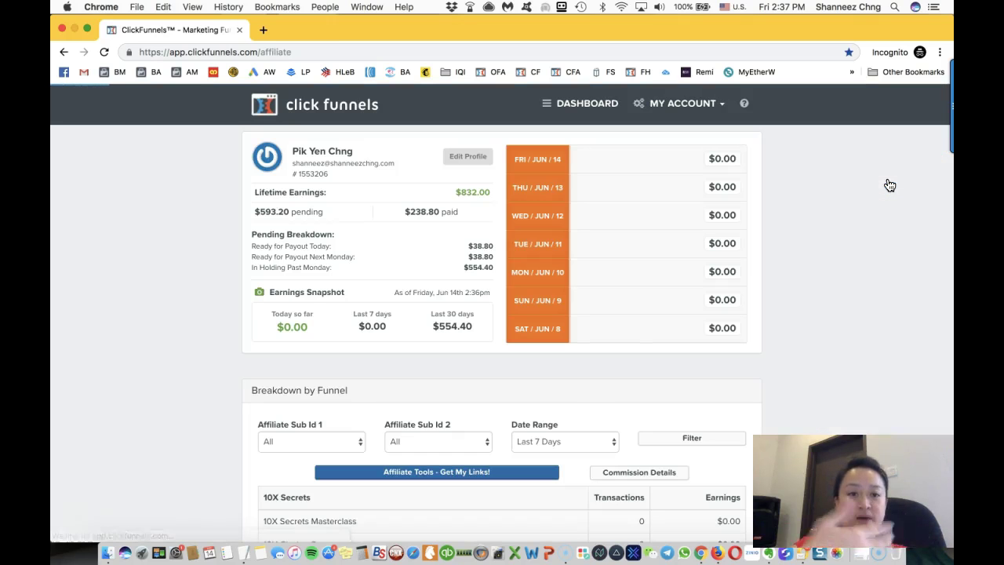
{"action": "scroll", "coordinate": [890, 185], "scroll_direction": "down", "scroll_amount": 5}
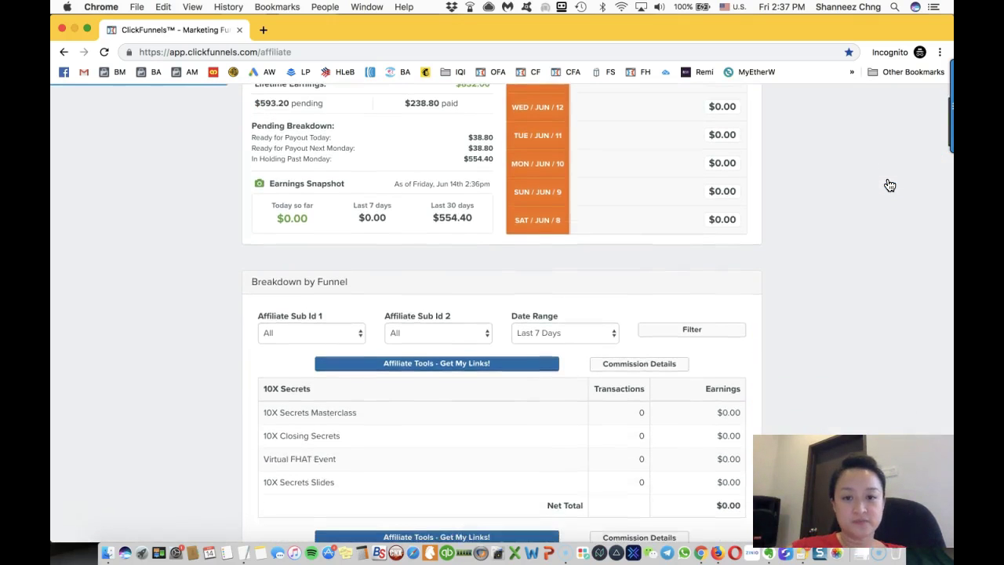
{"action": "scroll", "coordinate": [889, 186], "scroll_direction": "down", "scroll_amount": 2}
{"action": "left_click", "coordinate": [533, 269]}
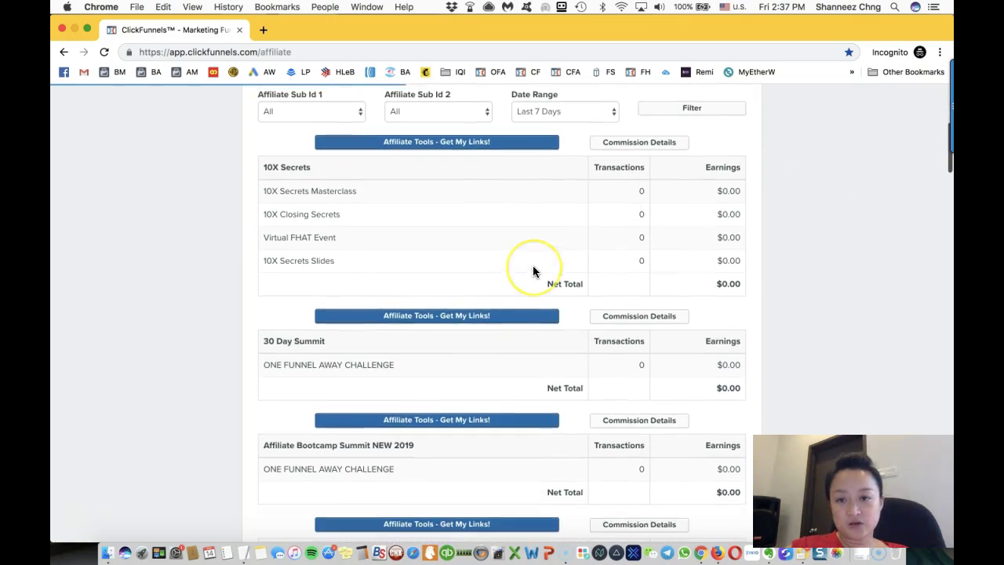
{"action": "scroll", "coordinate": [532, 270], "scroll_direction": "down", "scroll_amount": 1}
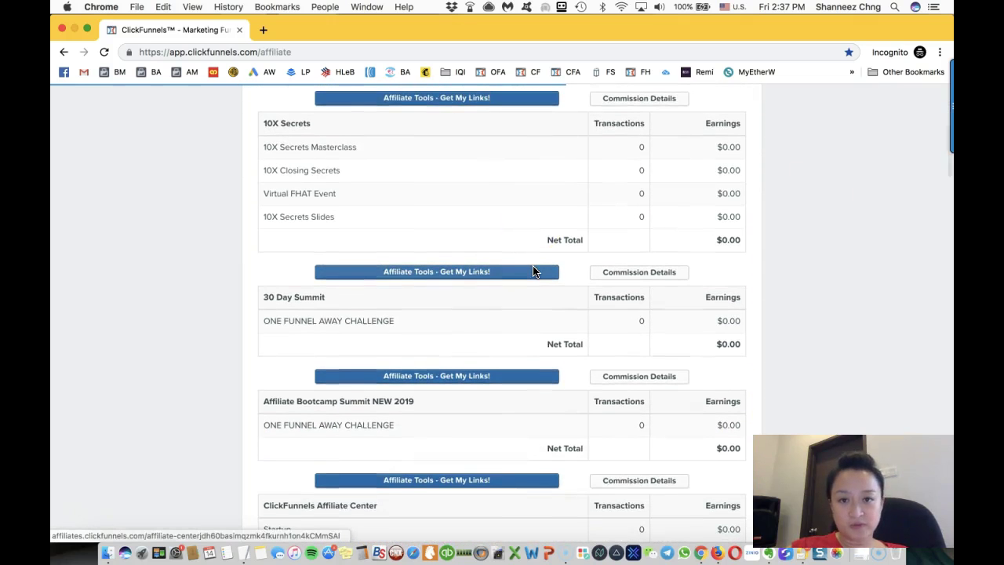
{"action": "scroll", "coordinate": [532, 271], "scroll_direction": "down", "scroll_amount": 3}
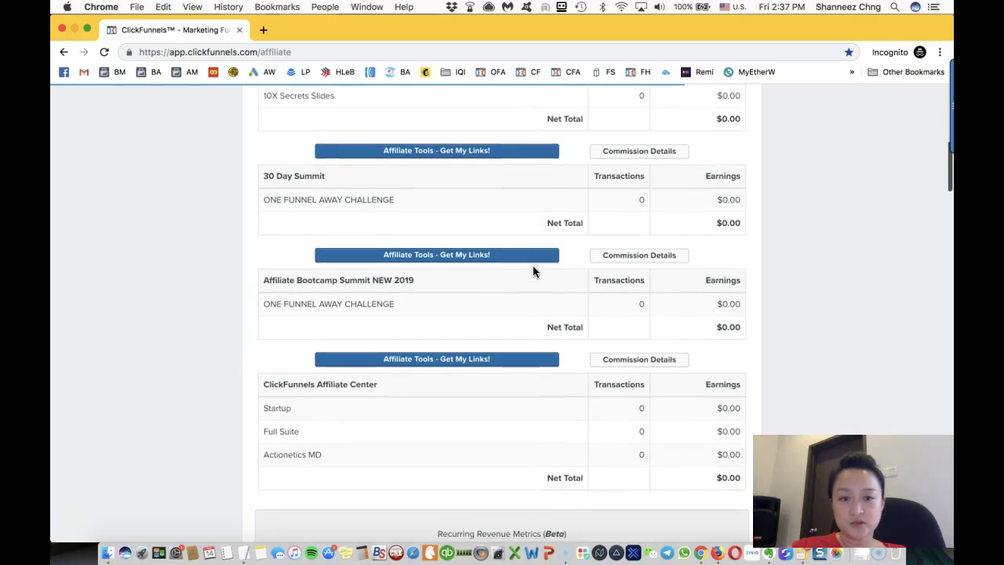
{"action": "scroll", "coordinate": [533, 271], "scroll_direction": "down", "scroll_amount": 1}
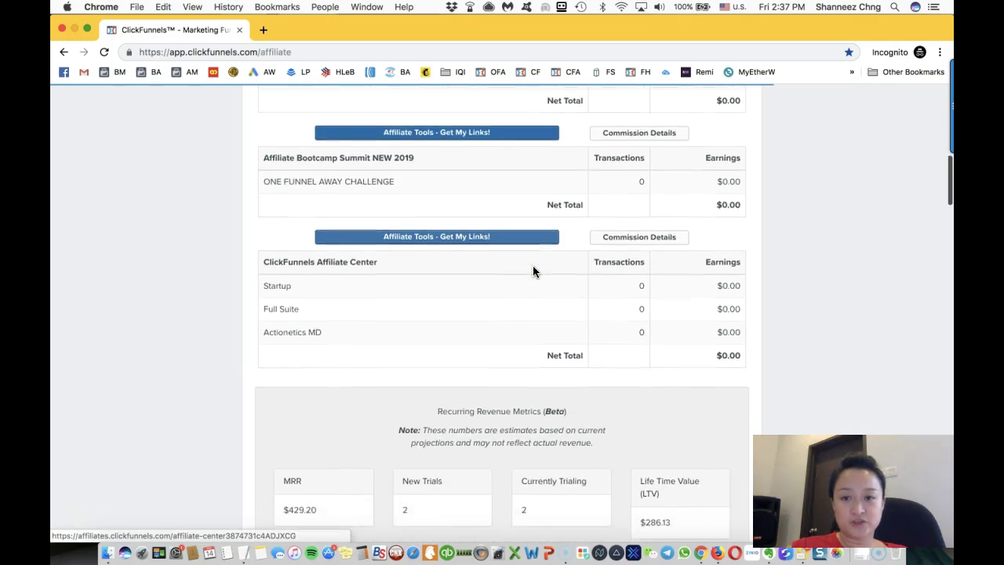
{"action": "scroll", "coordinate": [533, 267], "scroll_direction": "up", "scroll_amount": 1}
- Find the ClickFunnels Affiliate Center section, with Startup, Full Suite and Actionetics MD at $0.00, and open Affiliate Tools - Get My Links!
{"action": "scroll", "coordinate": [533, 266], "scroll_direction": "down", "scroll_amount": 2}
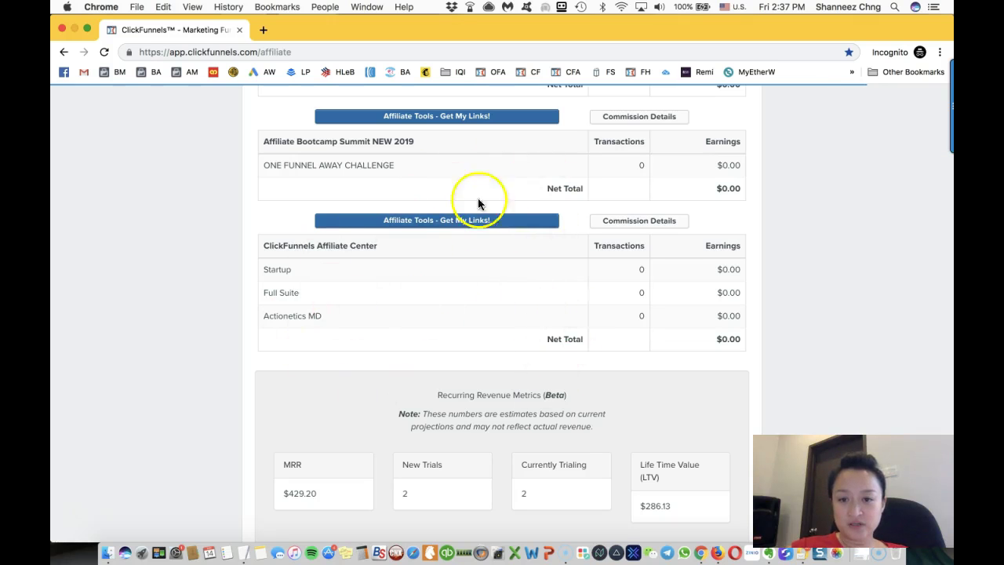
{"action": "scroll", "coordinate": [385, 301], "scroll_direction": "down", "scroll_amount": 3}
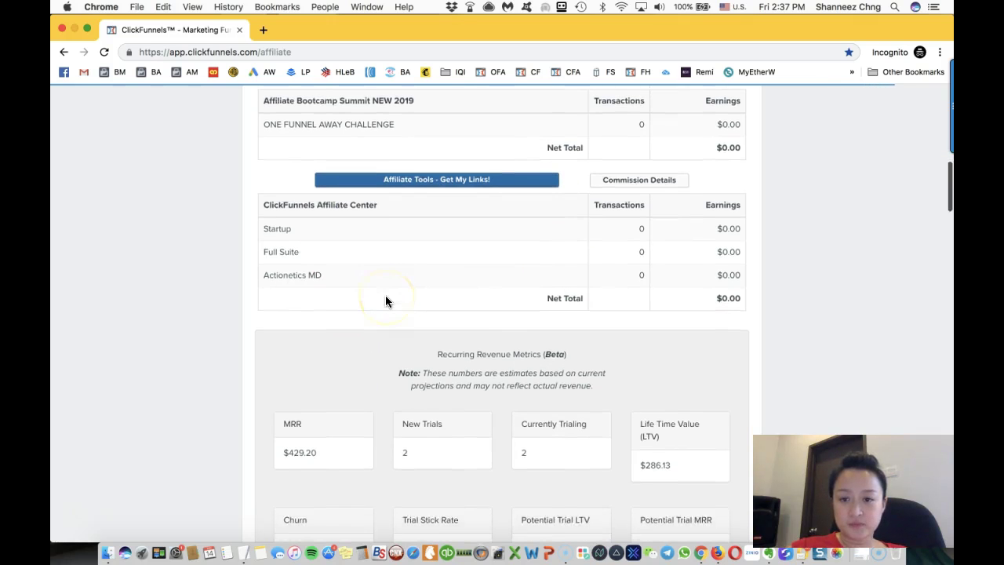
{"action": "scroll", "coordinate": [385, 300], "scroll_direction": "down", "scroll_amount": 10}
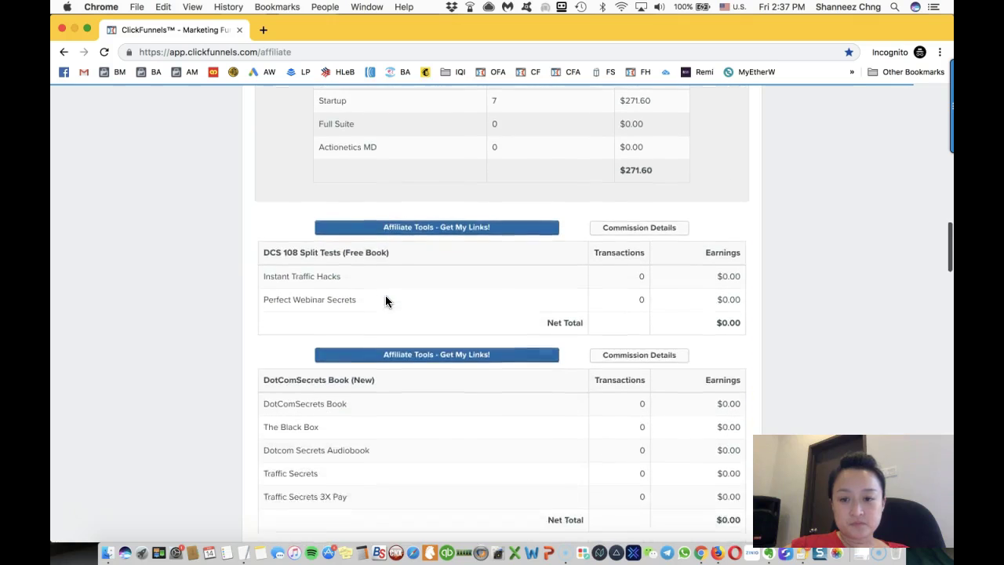
{"action": "scroll", "coordinate": [385, 301], "scroll_direction": "down", "scroll_amount": 5}
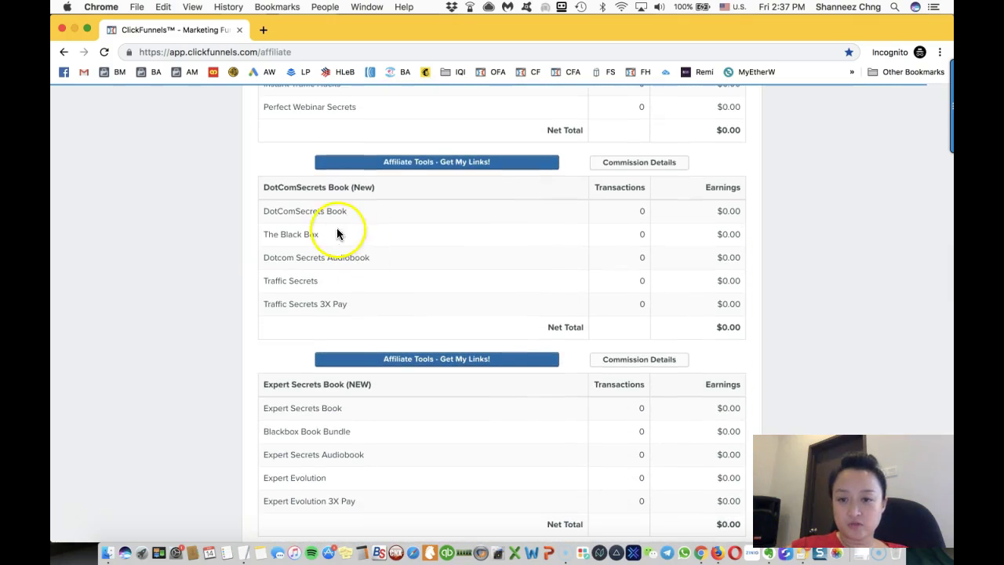
{"action": "scroll", "coordinate": [378, 215], "scroll_direction": "down", "scroll_amount": 3}
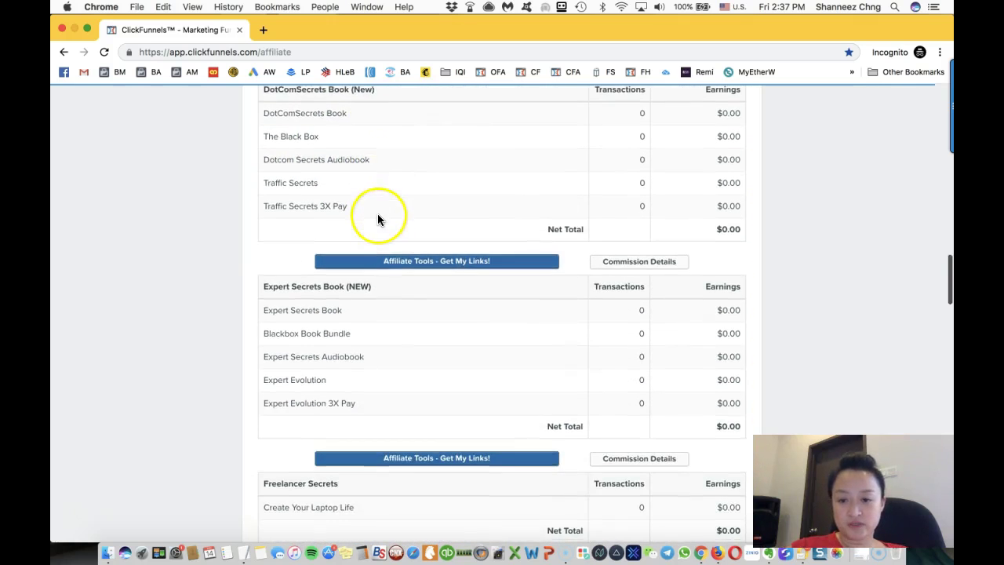
{"action": "scroll", "coordinate": [384, 345], "scroll_direction": "down", "scroll_amount": 10}
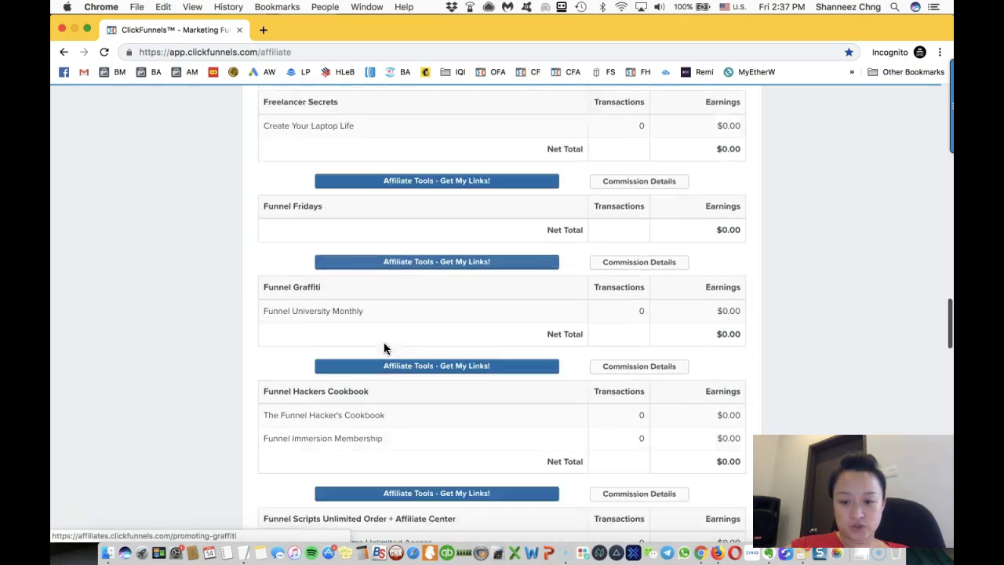
{"action": "scroll", "coordinate": [383, 347], "scroll_direction": "down", "scroll_amount": 14}
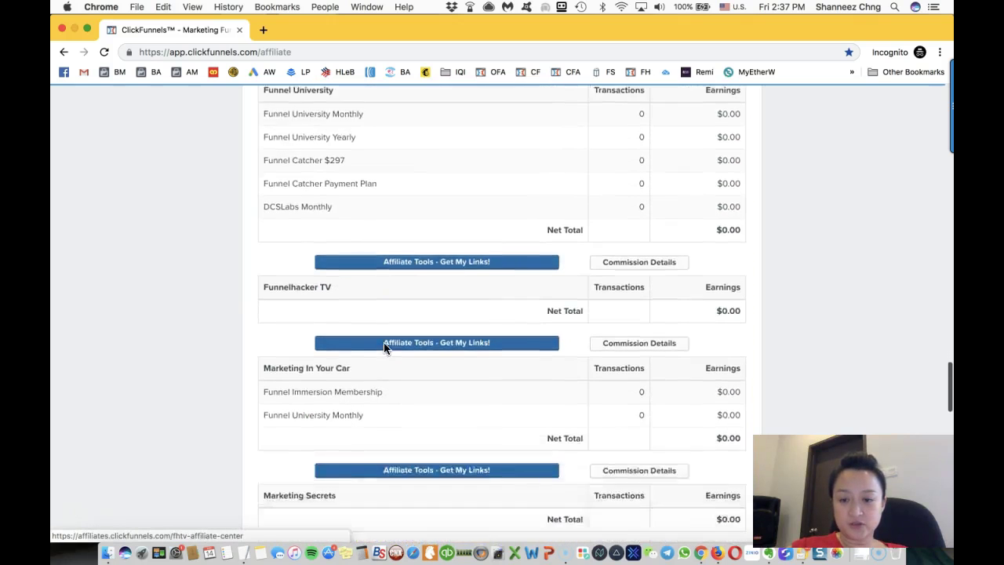
{"action": "scroll", "coordinate": [383, 348], "scroll_direction": "down", "scroll_amount": 7}
{"action": "scroll", "coordinate": [383, 347], "scroll_direction": "up", "scroll_amount": 8}
{"action": "left_click", "coordinate": [389, 333]}
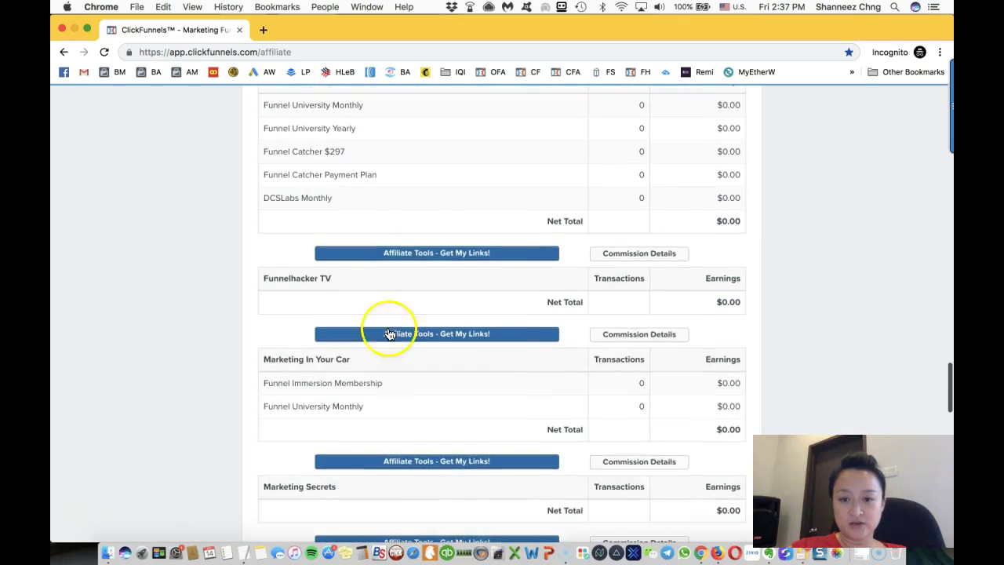
{"action": "scroll", "coordinate": [425, 286], "scroll_direction": "up", "scroll_amount": 20}
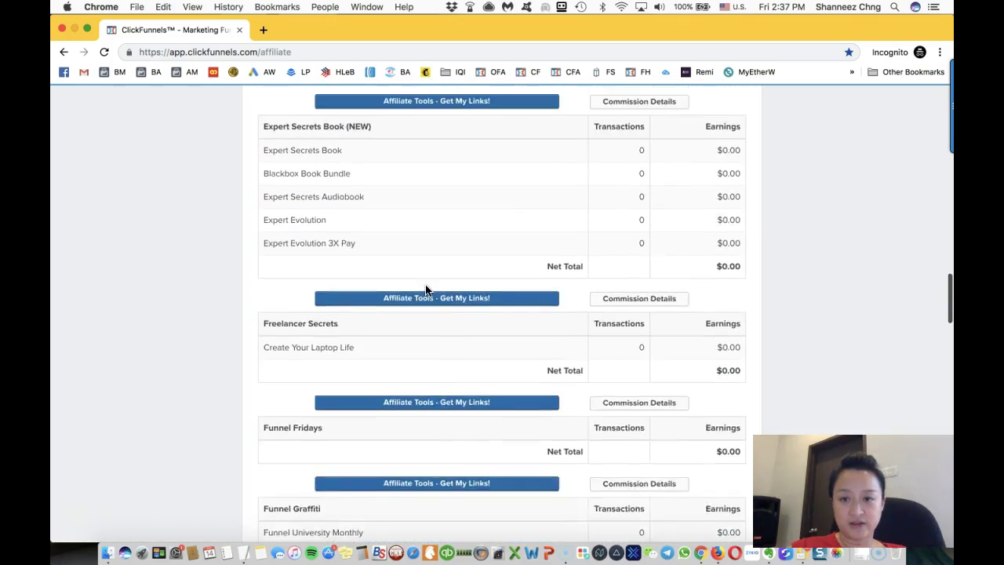
{"action": "scroll", "coordinate": [425, 287], "scroll_direction": "up", "scroll_amount": 20}
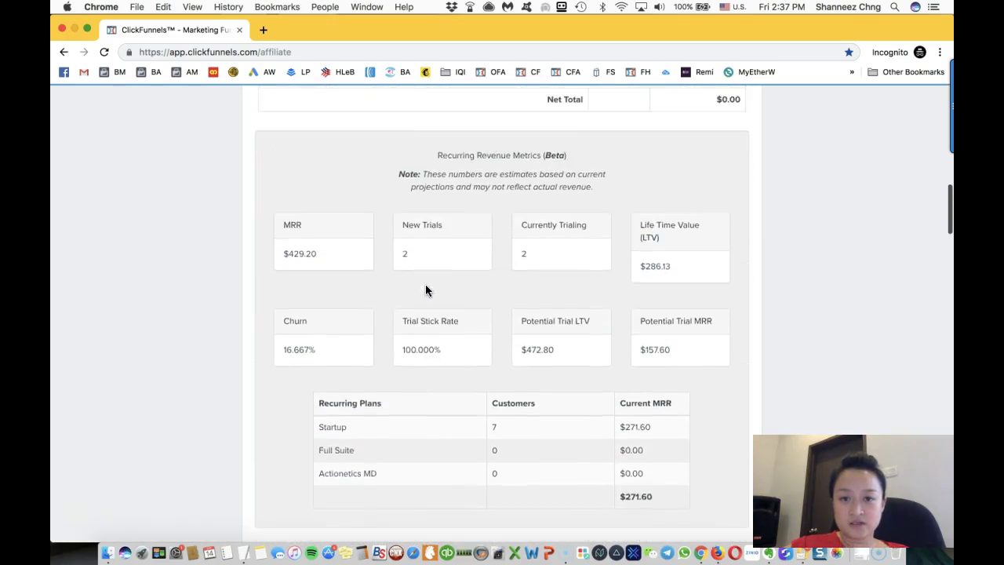
{"action": "scroll", "coordinate": [425, 287], "scroll_direction": "up", "scroll_amount": 9}
{"action": "left_click", "coordinate": [463, 333]}
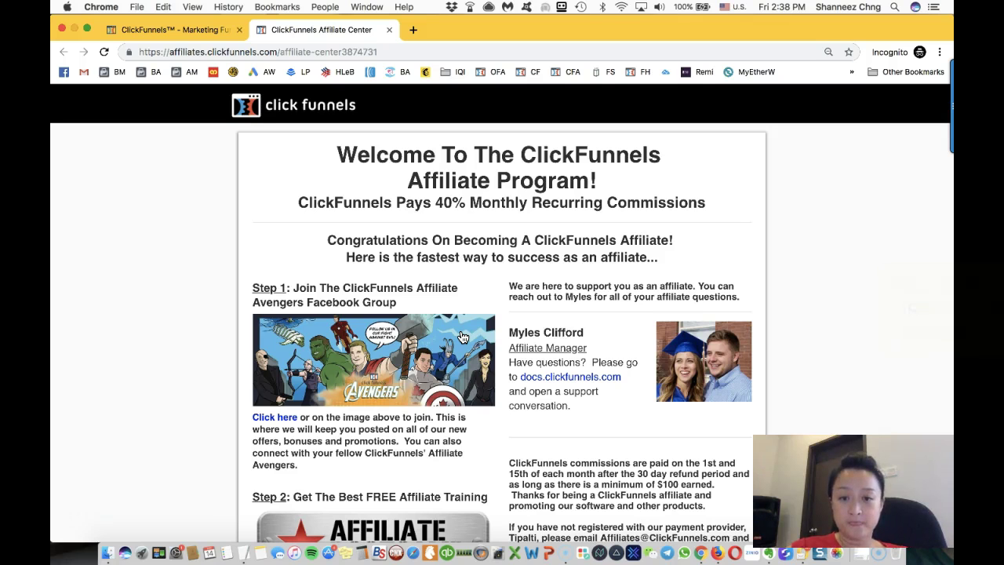
{"action": "scroll", "coordinate": [484, 404], "scroll_direction": "down", "scroll_amount": 15}
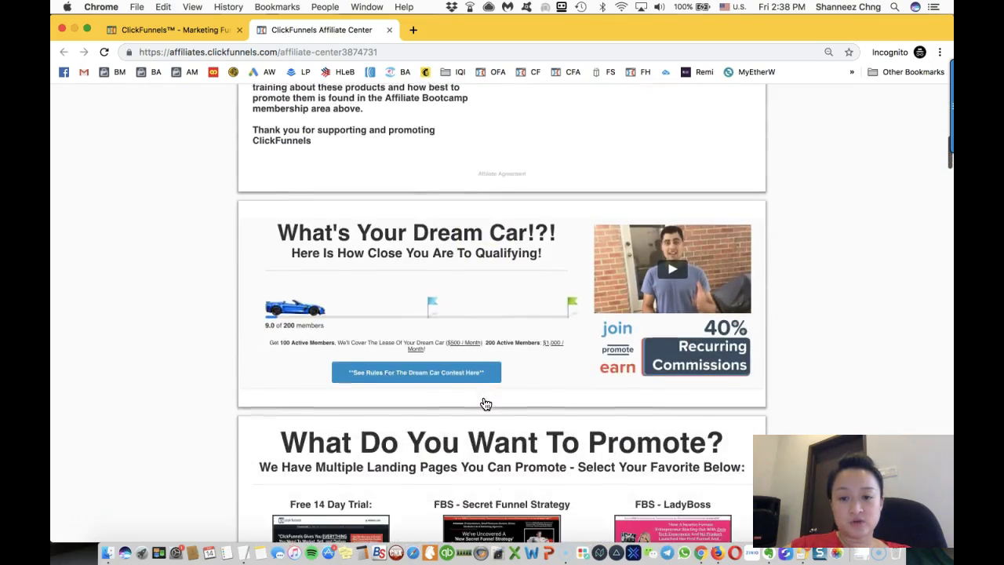
{"action": "scroll", "coordinate": [484, 404], "scroll_direction": "down", "scroll_amount": 1}
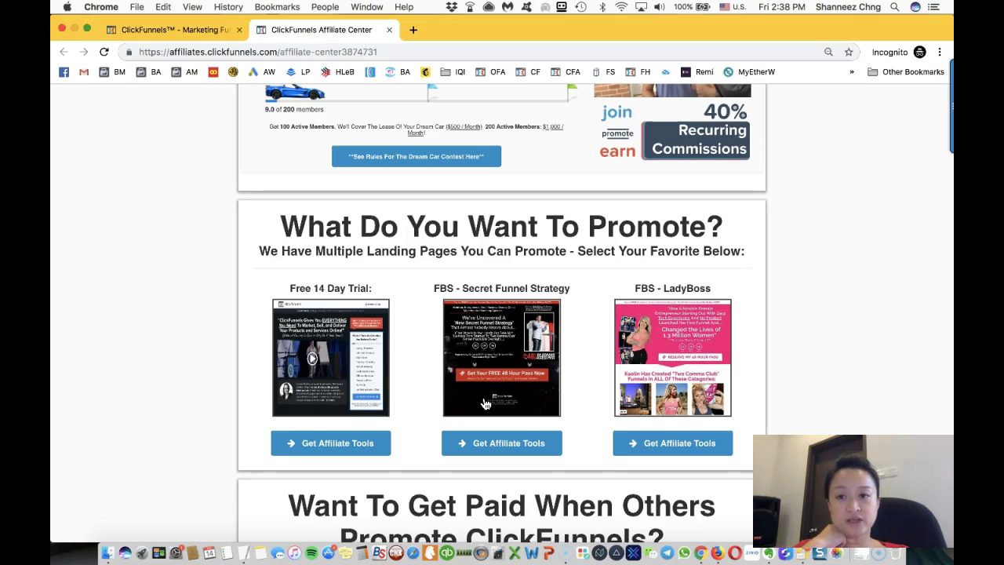
{"action": "scroll", "coordinate": [484, 404], "scroll_direction": "up", "scroll_amount": 1}
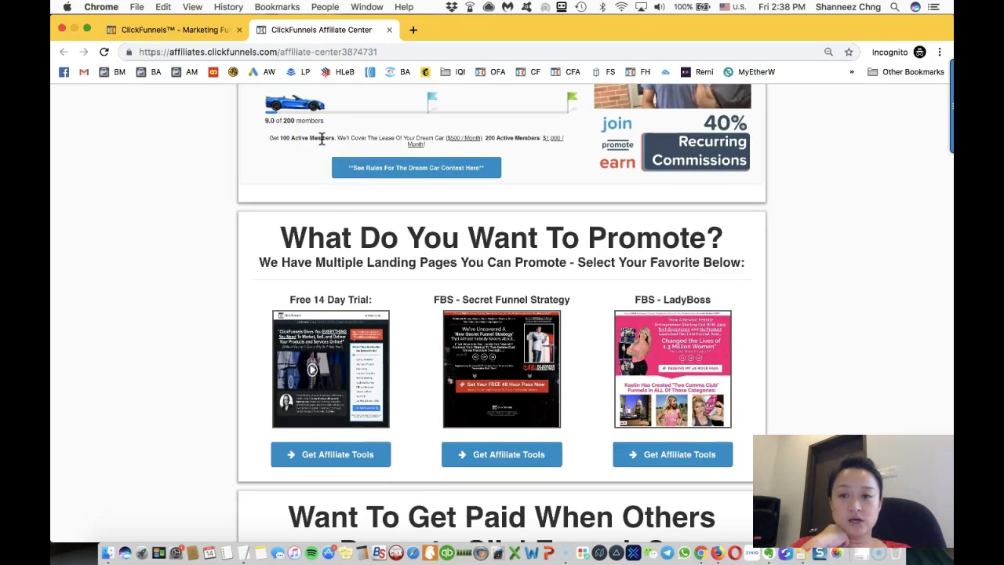
{"action": "scroll", "coordinate": [321, 138], "scroll_direction": "down", "scroll_amount": 1}
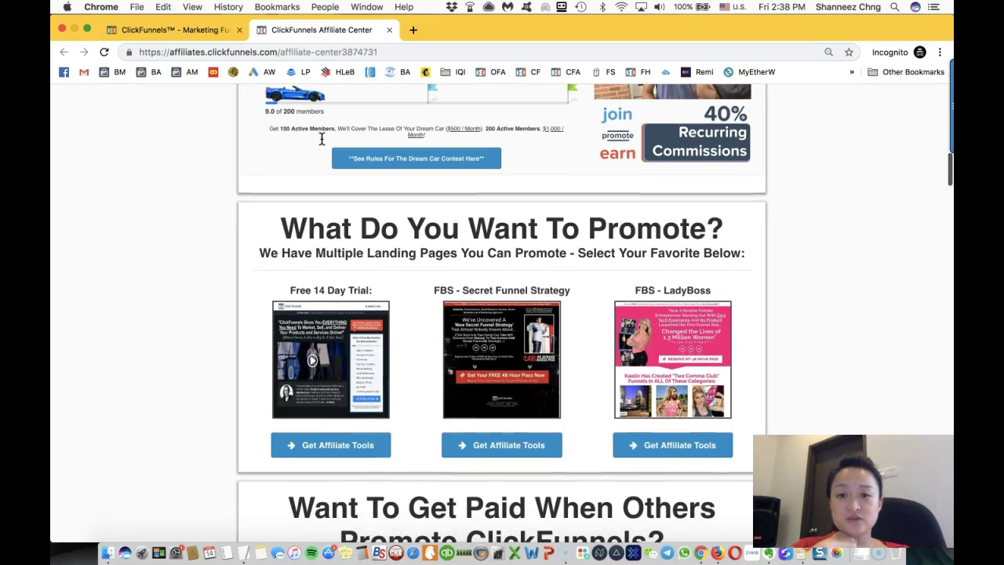
{"action": "left_click", "coordinate": [323, 138]}
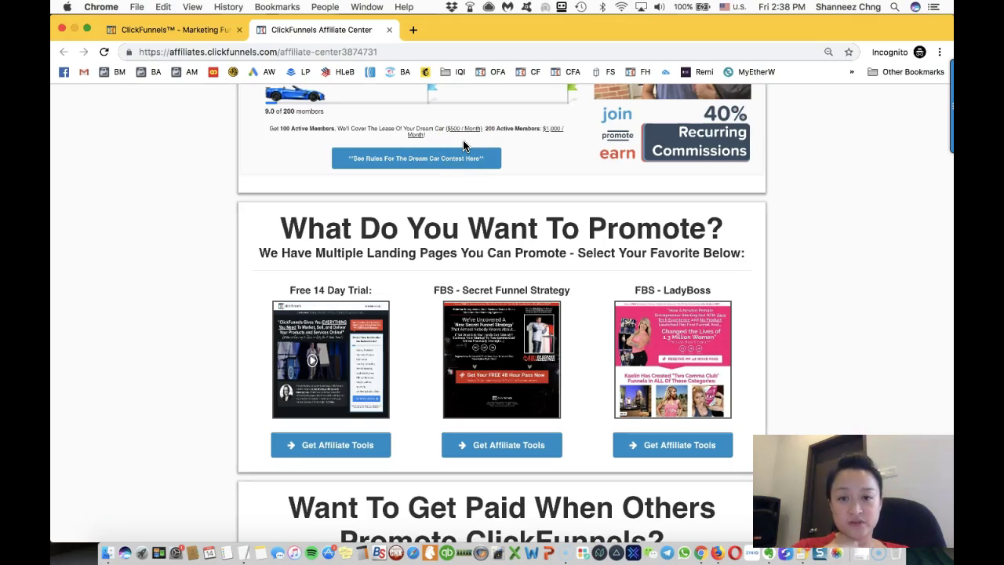
{"action": "scroll", "coordinate": [462, 143], "scroll_direction": "down", "scroll_amount": 1}
{"action": "scroll", "coordinate": [463, 142], "scroll_direction": "down", "scroll_amount": 1}
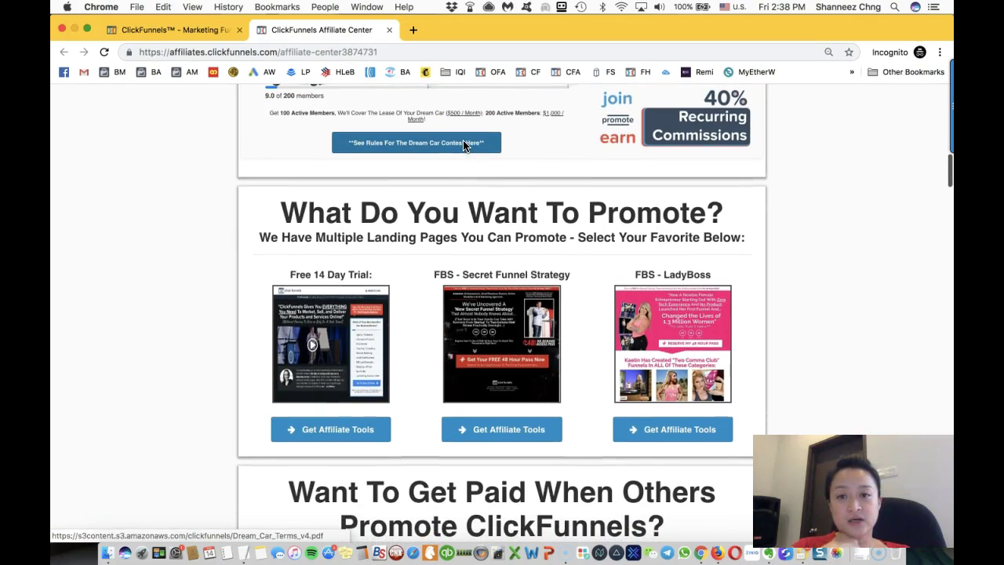
{"action": "left_click", "coordinate": [394, 113]}
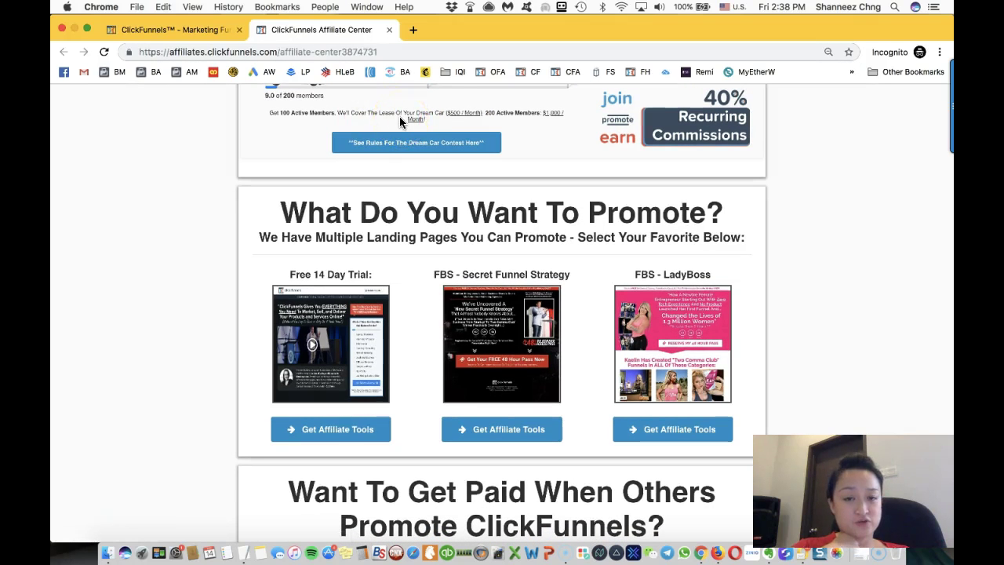
{"action": "left_click", "coordinate": [492, 116]}
{"action": "left_click", "coordinate": [518, 134]}
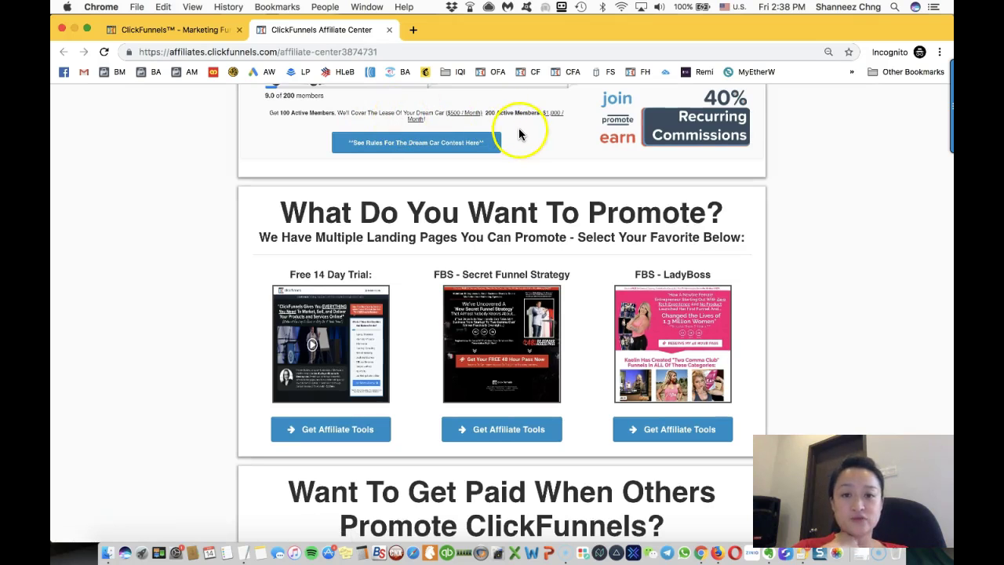
{"action": "scroll", "coordinate": [519, 134], "scroll_direction": "down", "scroll_amount": 1}
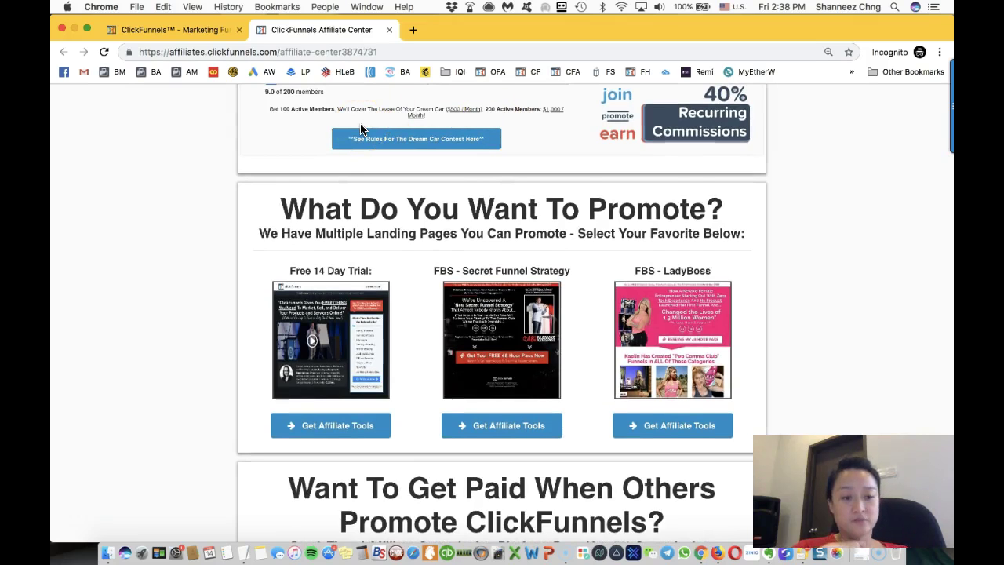
{"action": "scroll", "coordinate": [360, 123], "scroll_direction": "up", "scroll_amount": 1}
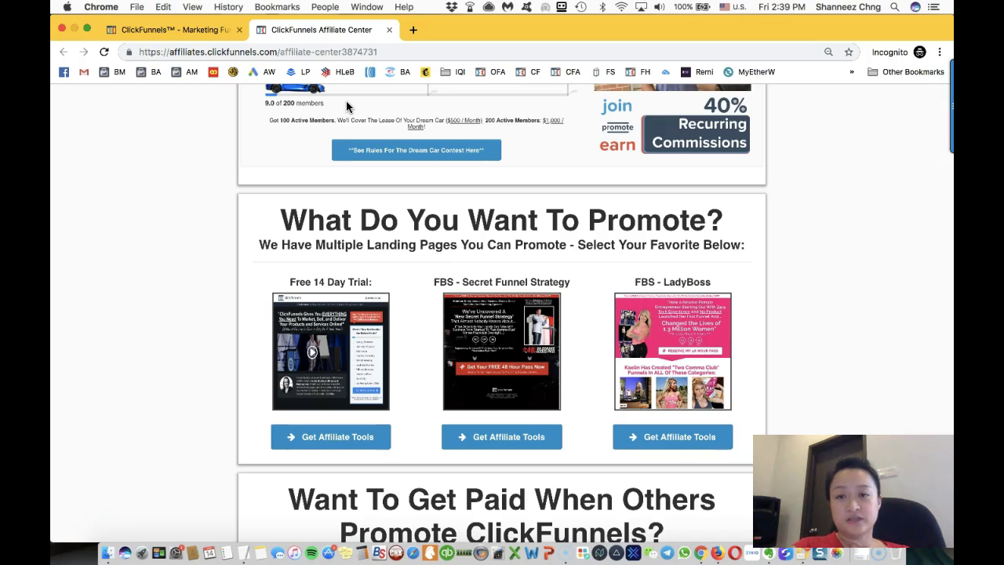
- Scroll to Free 14 Day Trial Pages and select its Default Link affiliate URL
{"action": "scroll", "coordinate": [346, 100], "scroll_direction": "down", "scroll_amount": 3}
{"action": "scroll", "coordinate": [346, 100], "scroll_direction": "up", "scroll_amount": 3}
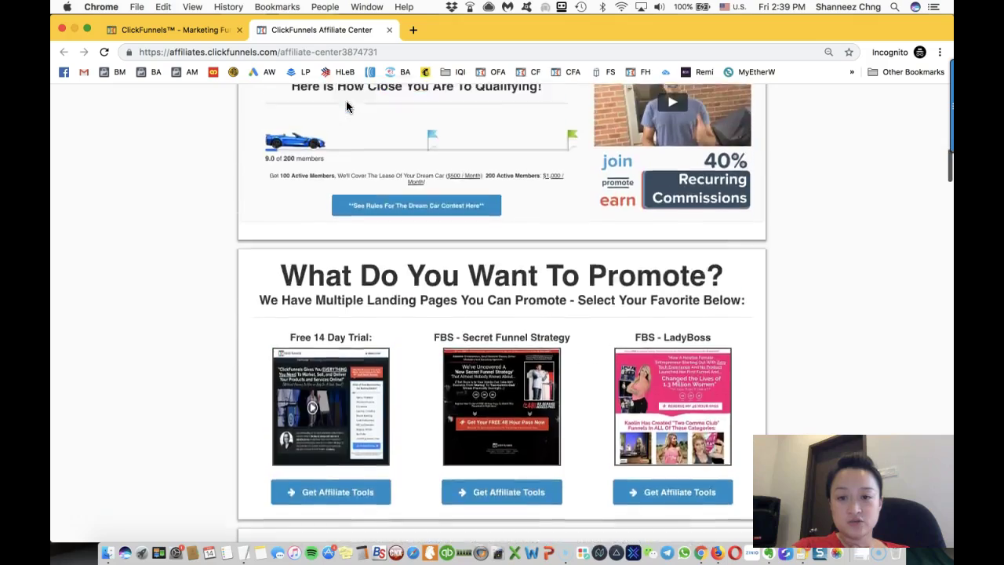
{"action": "scroll", "coordinate": [347, 106], "scroll_direction": "down", "scroll_amount": 2}
{"action": "scroll", "coordinate": [347, 105], "scroll_direction": "down", "scroll_amount": 4}
{"action": "scroll", "coordinate": [347, 106], "scroll_direction": "down", "scroll_amount": 4}
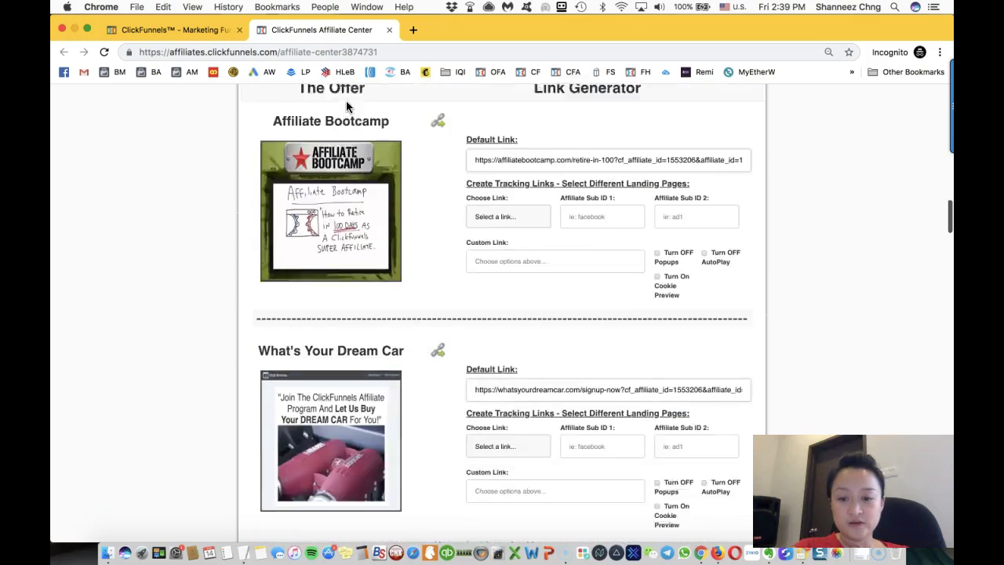
{"action": "scroll", "coordinate": [347, 106], "scroll_direction": "down", "scroll_amount": 10}
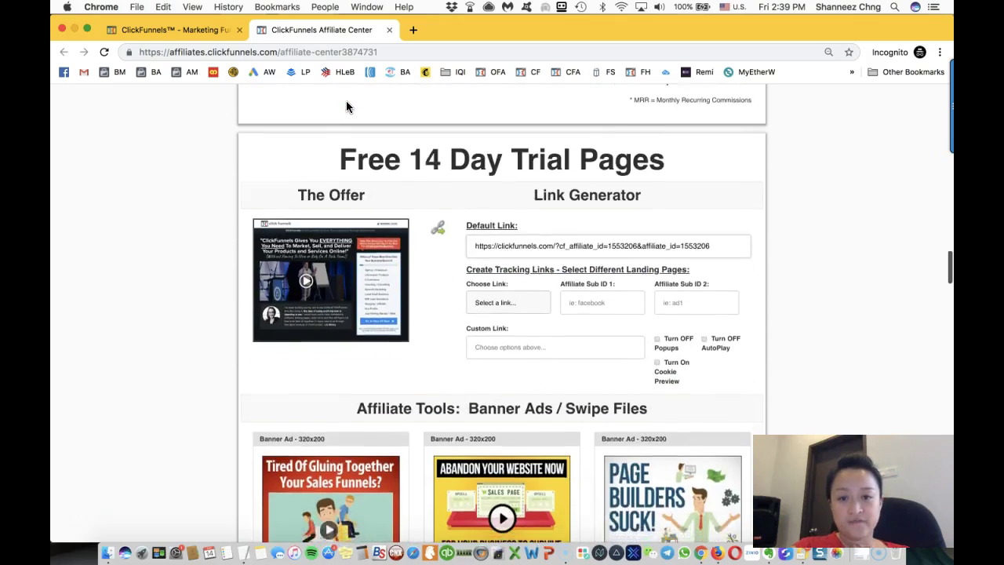
{"action": "left_click_drag", "start_coordinate": [716, 285], "coordinate": [470, 283]}
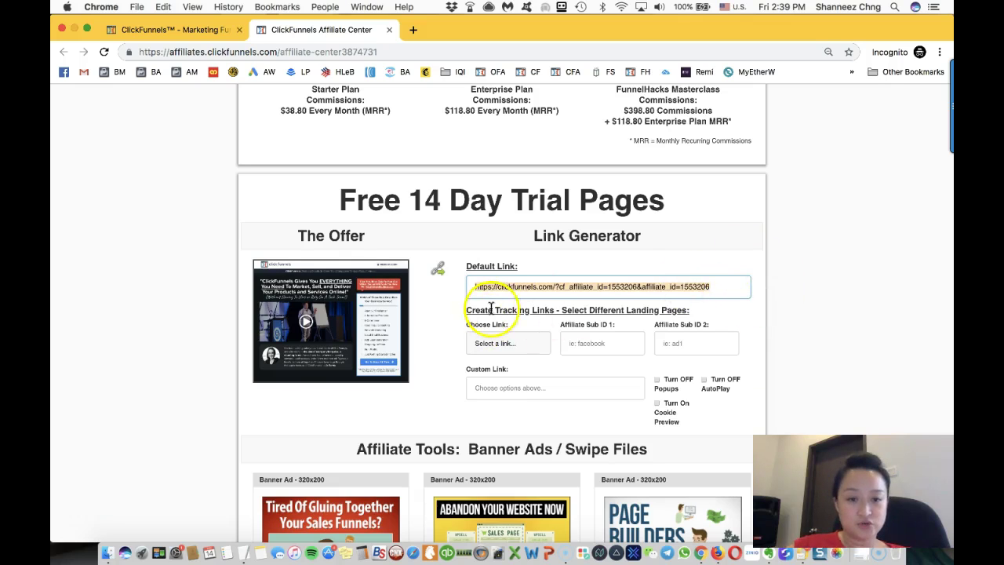
{"action": "left_click", "coordinate": [722, 287]}
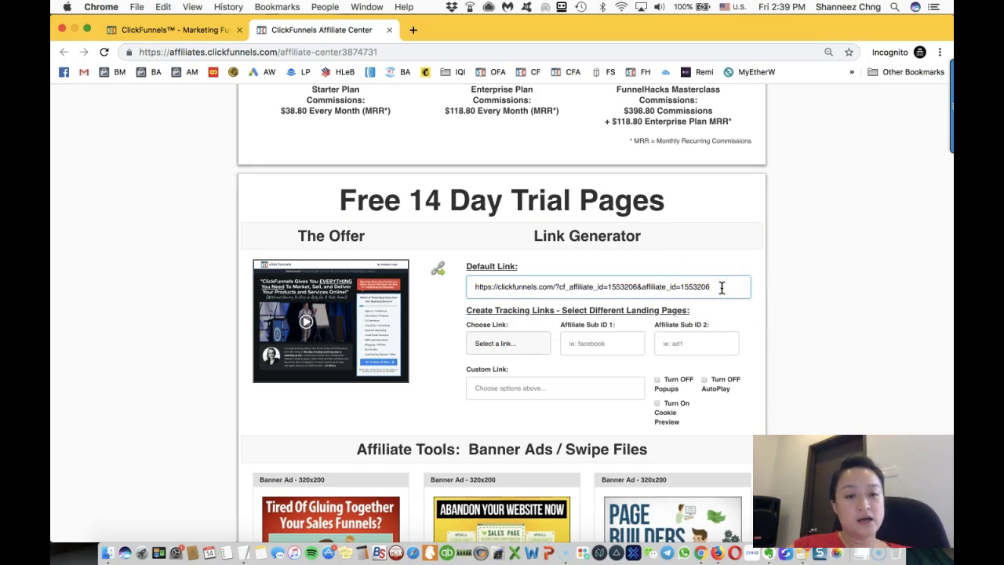
{"action": "key", "text": "Left"}
{"action": "key", "text": "Left"}
{"action": "key", "text": "Left"}
{"action": "key", "text": "Left"}
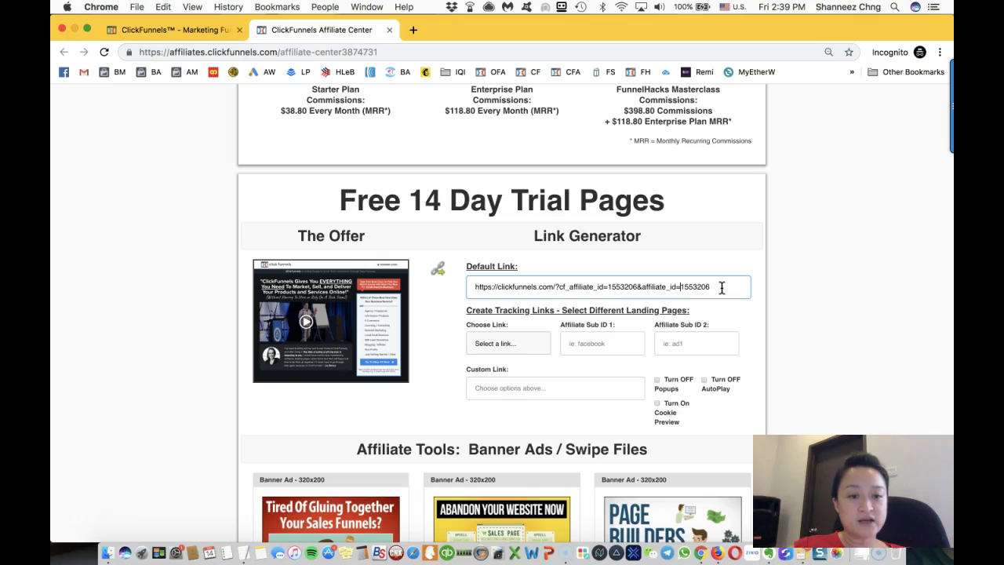
{"action": "left_click", "coordinate": [721, 287]}
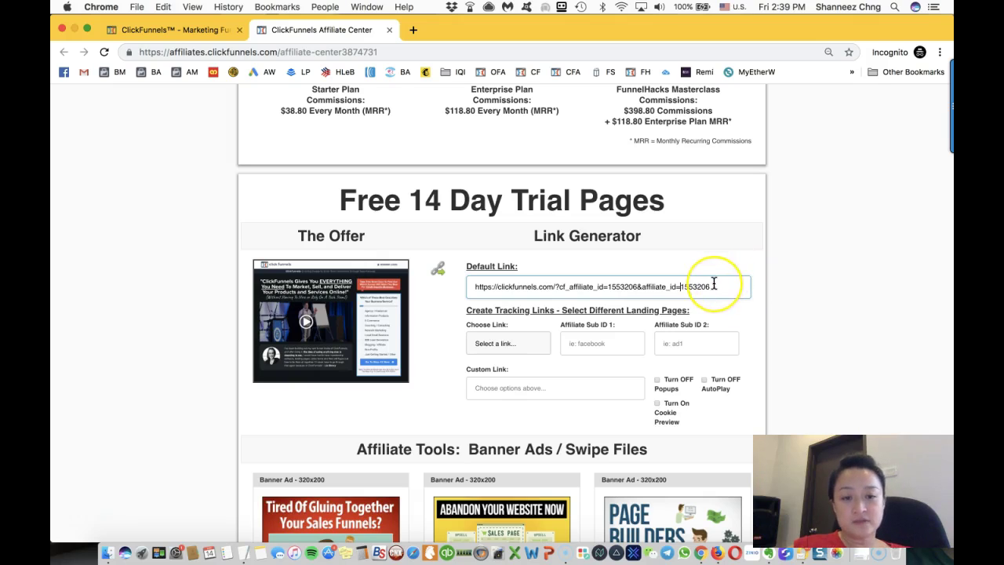
{"action": "key", "text": "Left"}
{"action": "key", "text": "Left"}
{"action": "key", "text": "Left"}
{"action": "key", "text": "Left"}
{"action": "key", "text": "Left"}
{"action": "key", "text": "Left"}
{"action": "key", "text": "Left"}
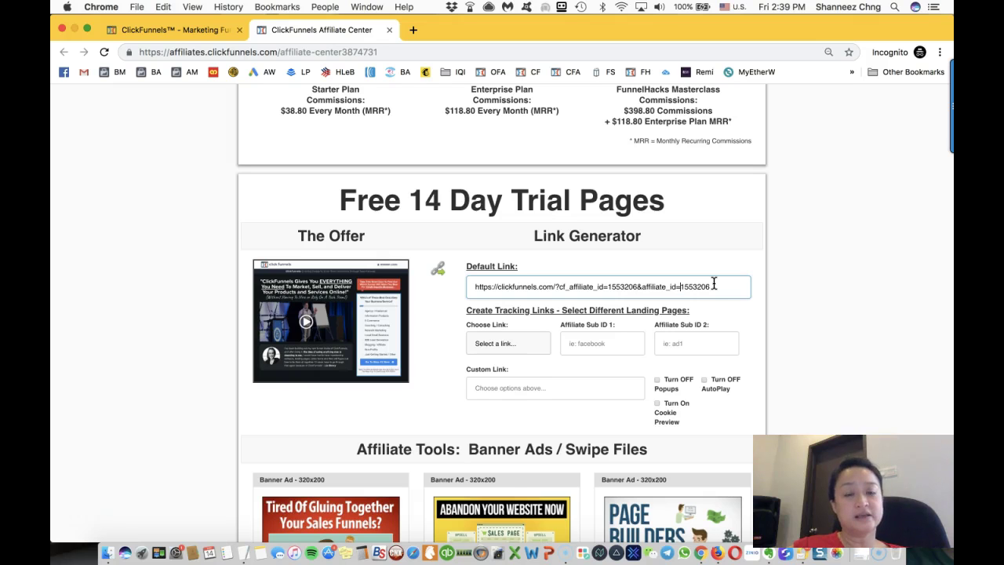
{"action": "scroll", "coordinate": [713, 282], "scroll_direction": "down", "scroll_amount": 5}
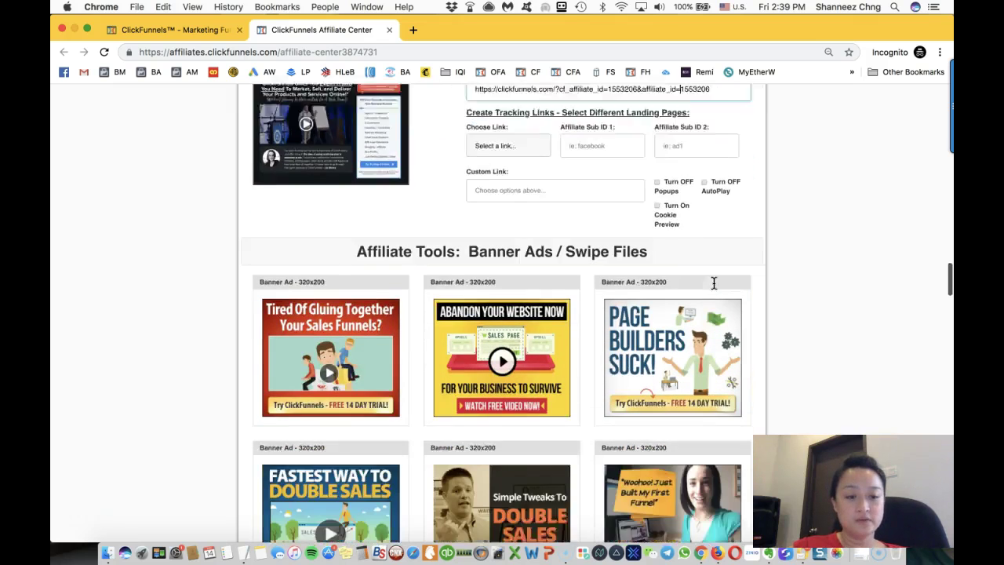
{"action": "scroll", "coordinate": [714, 282], "scroll_direction": "up", "scroll_amount": 5}
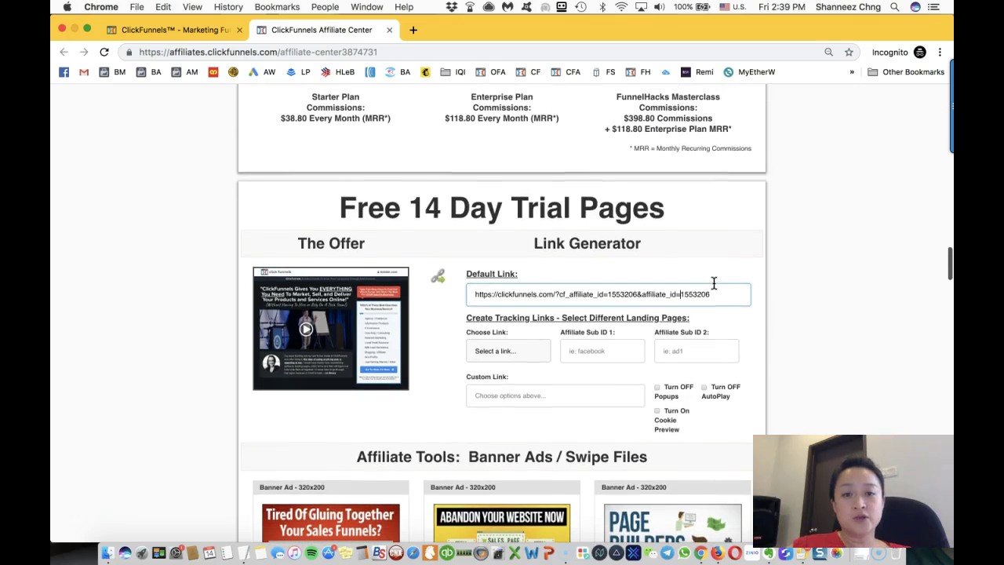
{"action": "scroll", "coordinate": [713, 282], "scroll_direction": "down", "scroll_amount": 1}
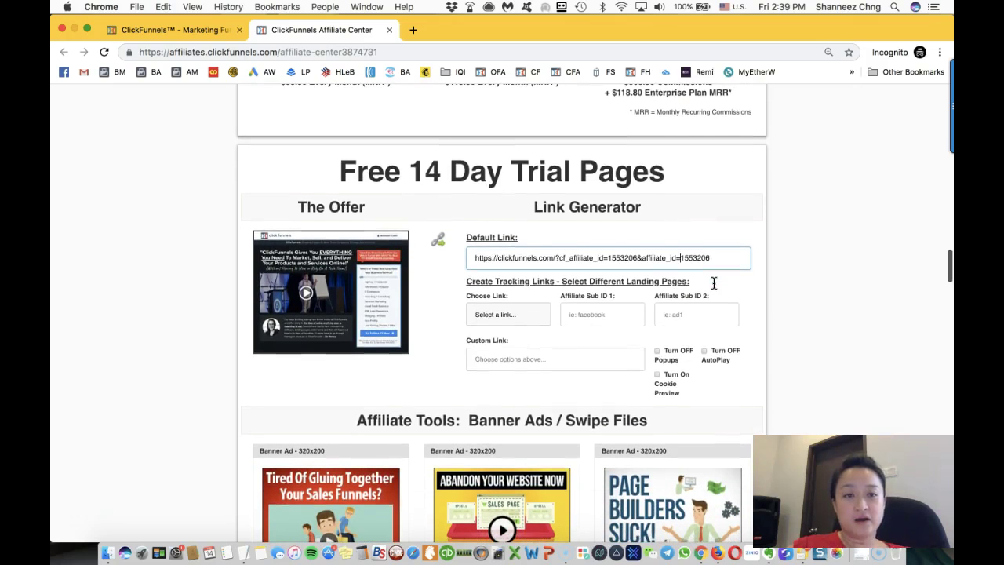